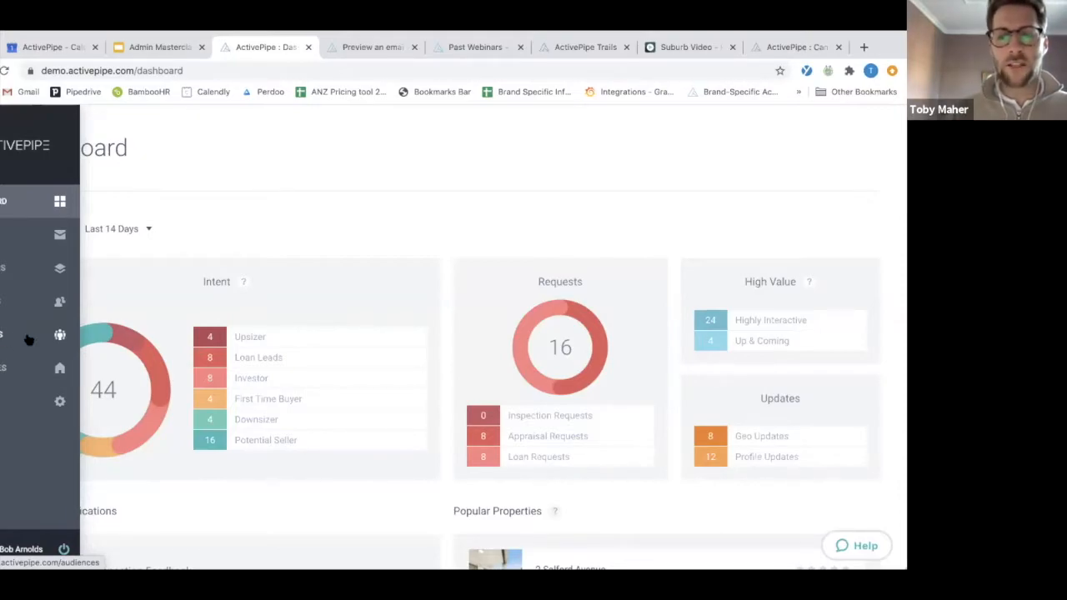
Create a new audience named 'Fake Street' and bring up its filter field list
left_click(4, 339)
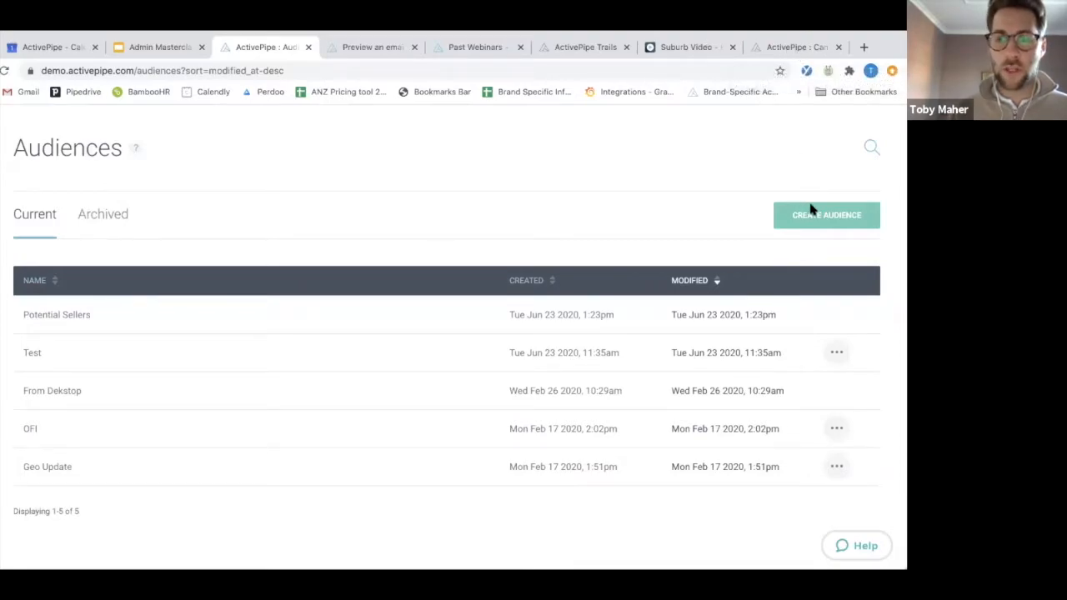
left_click(822, 218)
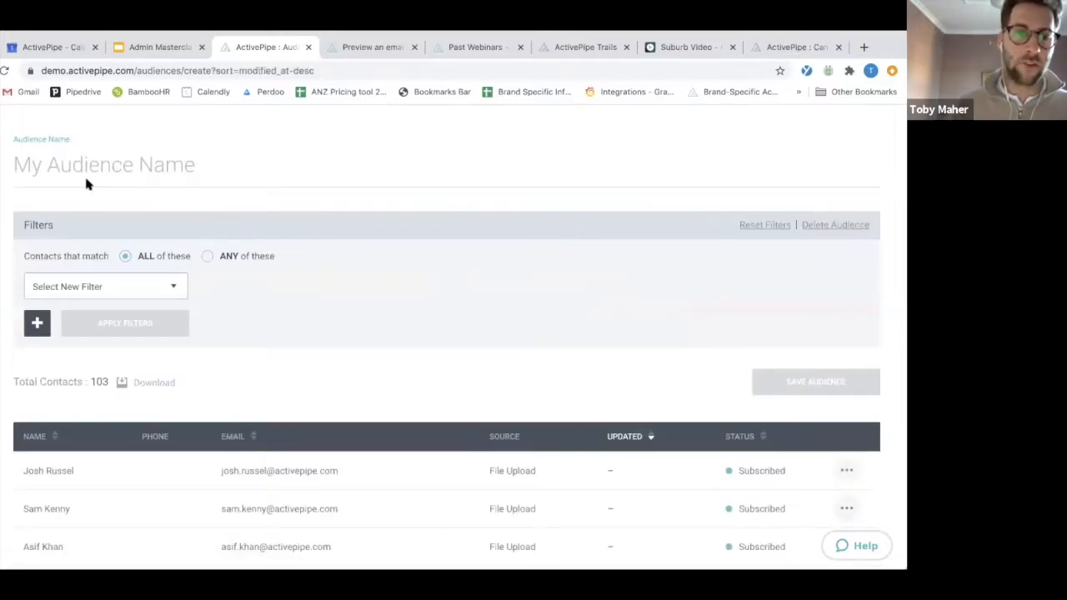
left_click(80, 172)
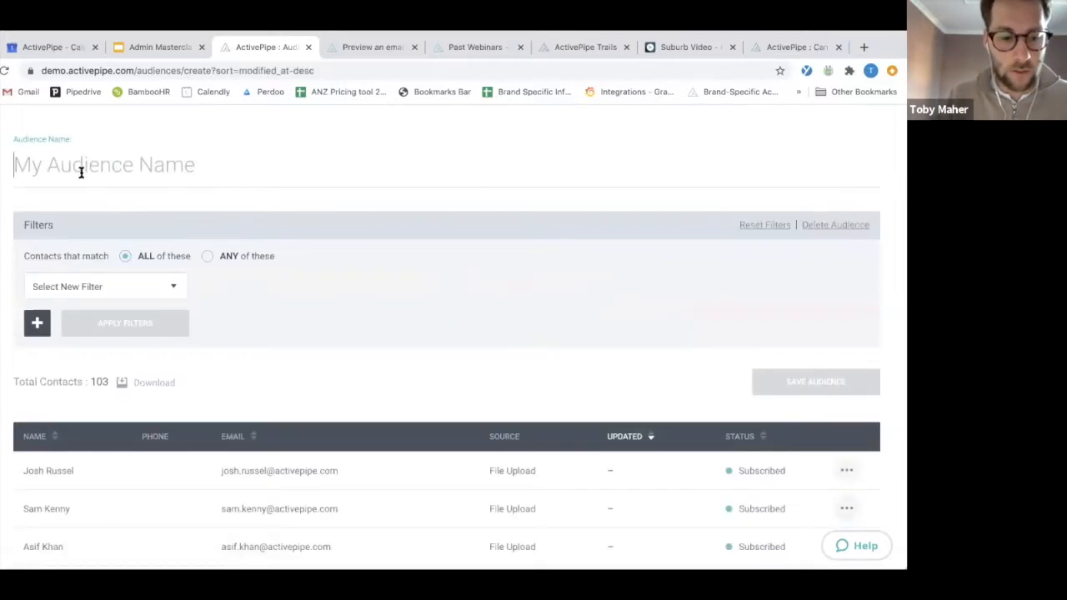
type("Fake Ste")
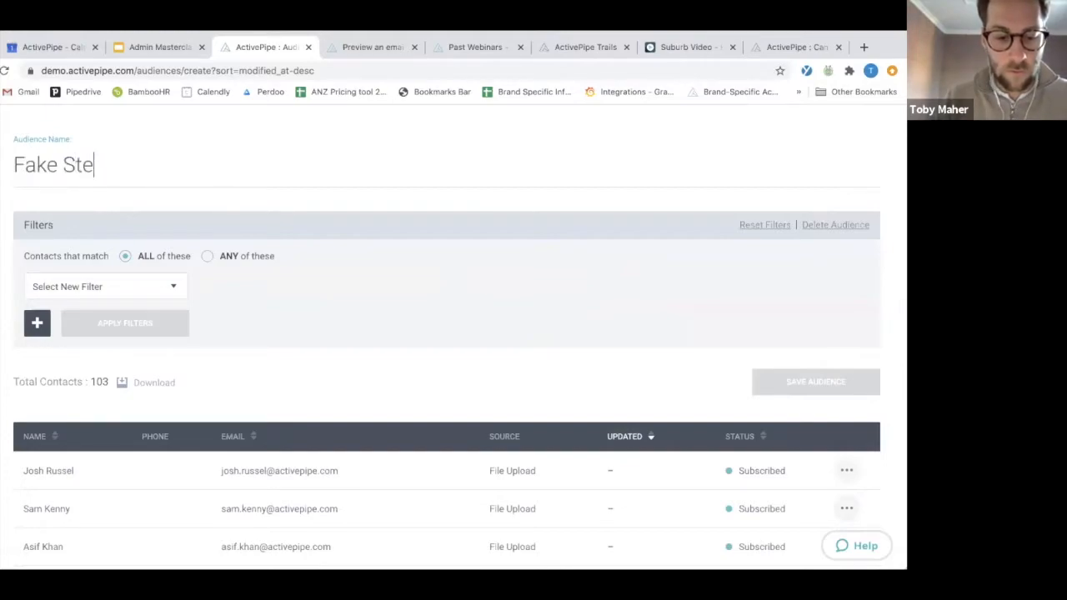
key("BackSpace")
type("reet")
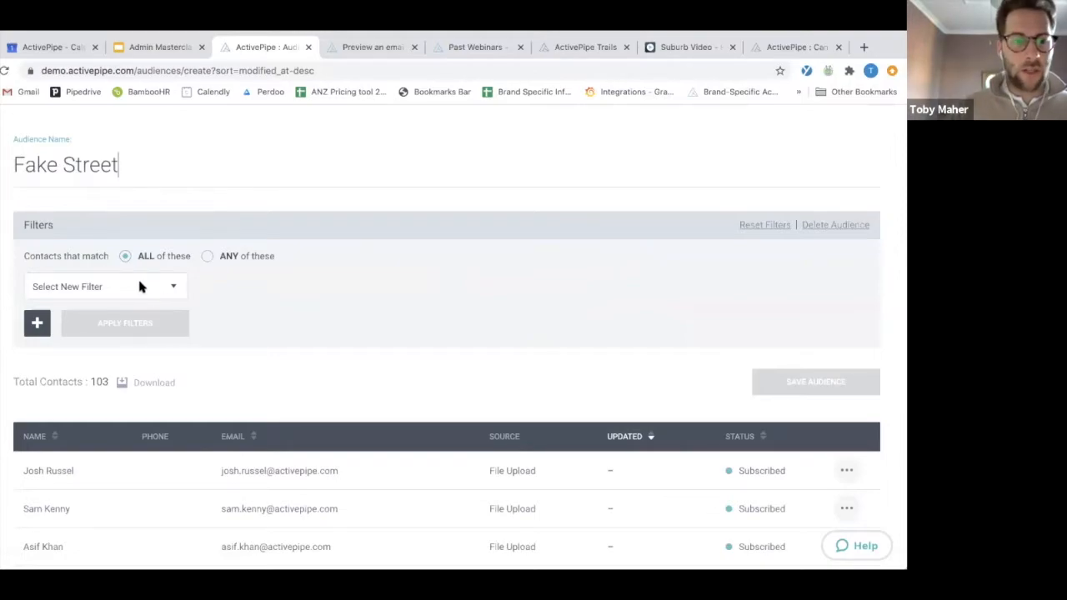
left_click(171, 287)
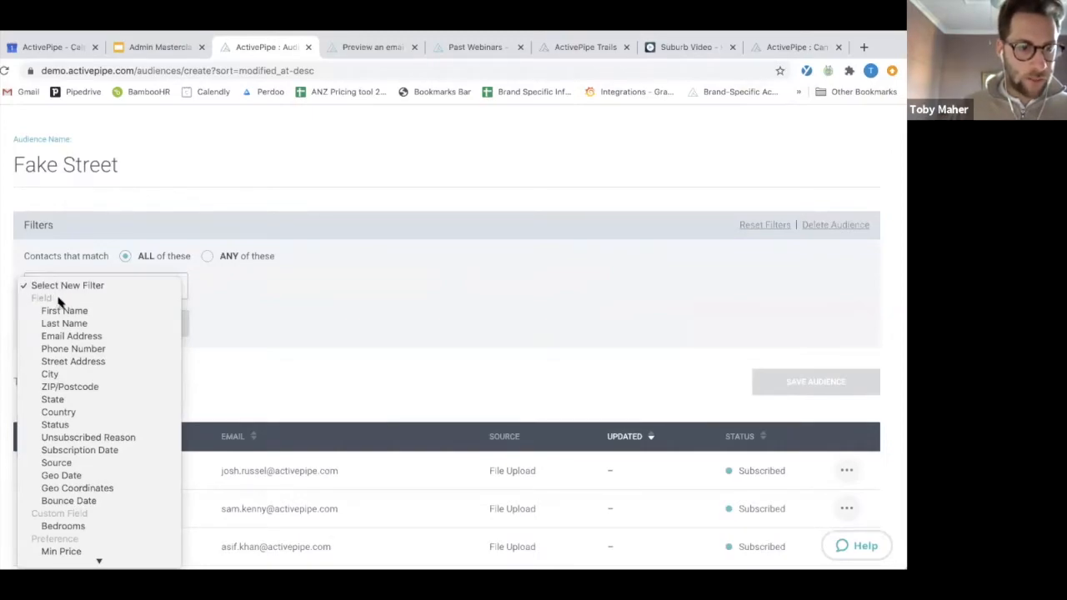
Add a Street Address filter with the 'is equal to' condition to the Fake Street audience
left_click(94, 361)
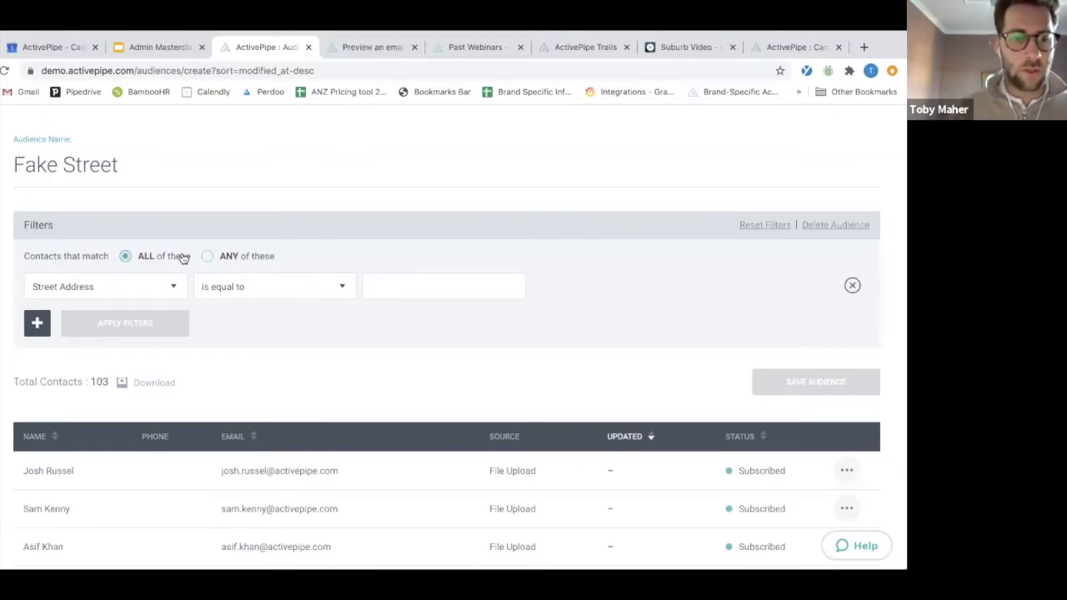
mouse_move(1, 287)
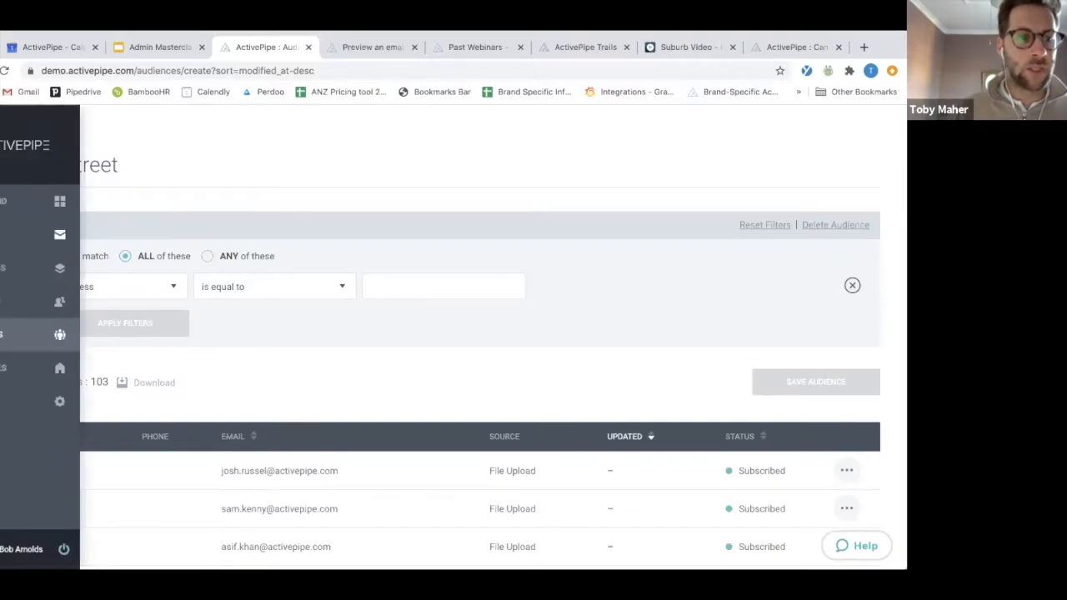
Create an email named 'Property Panels' from the Newtown Template AU template
left_click(59, 235)
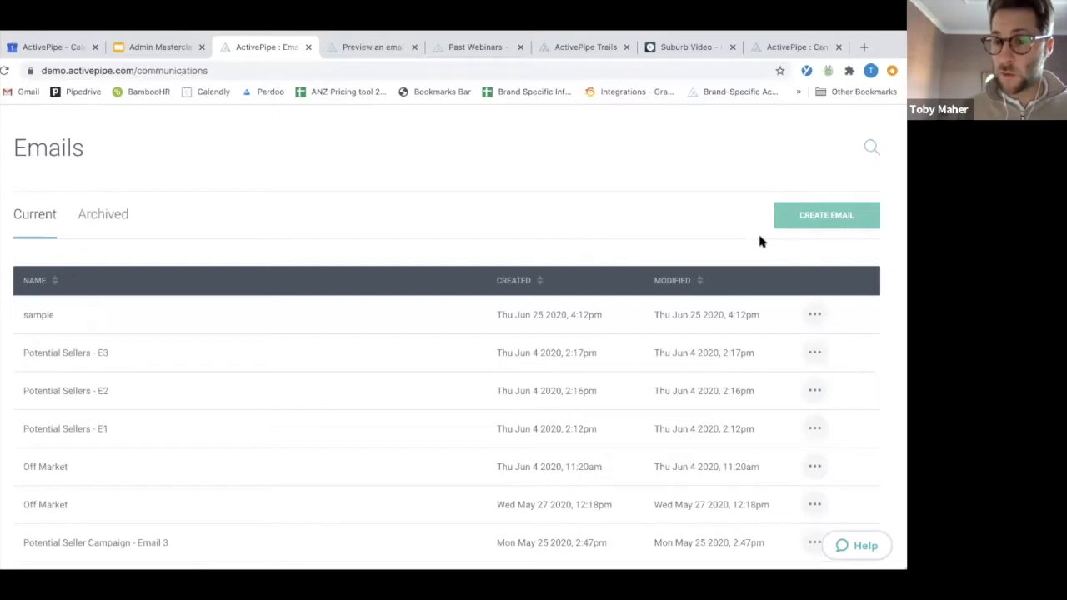
left_click(814, 217)
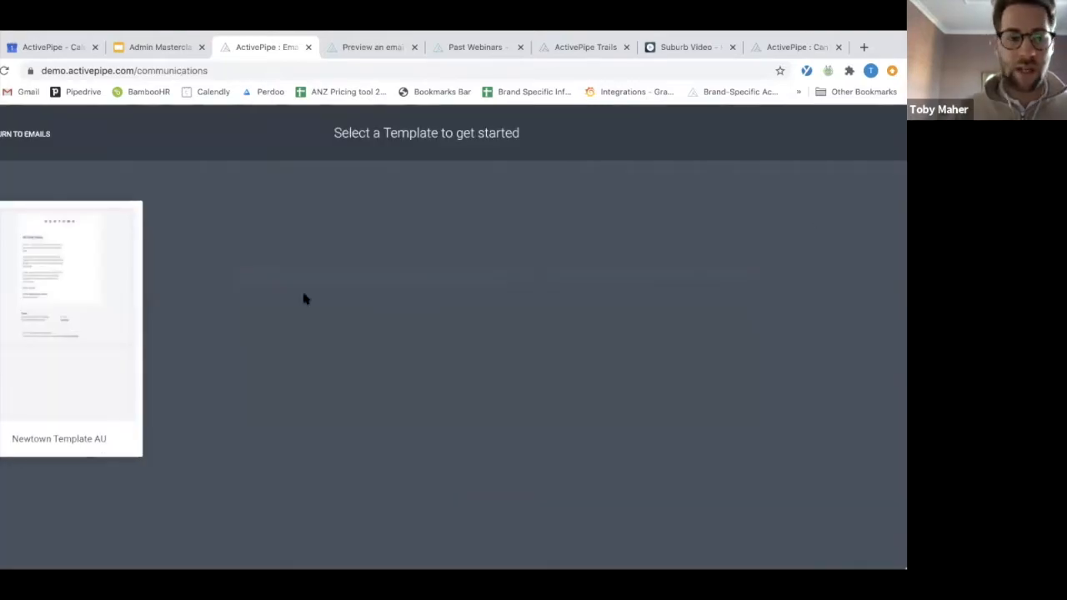
left_click(75, 345)
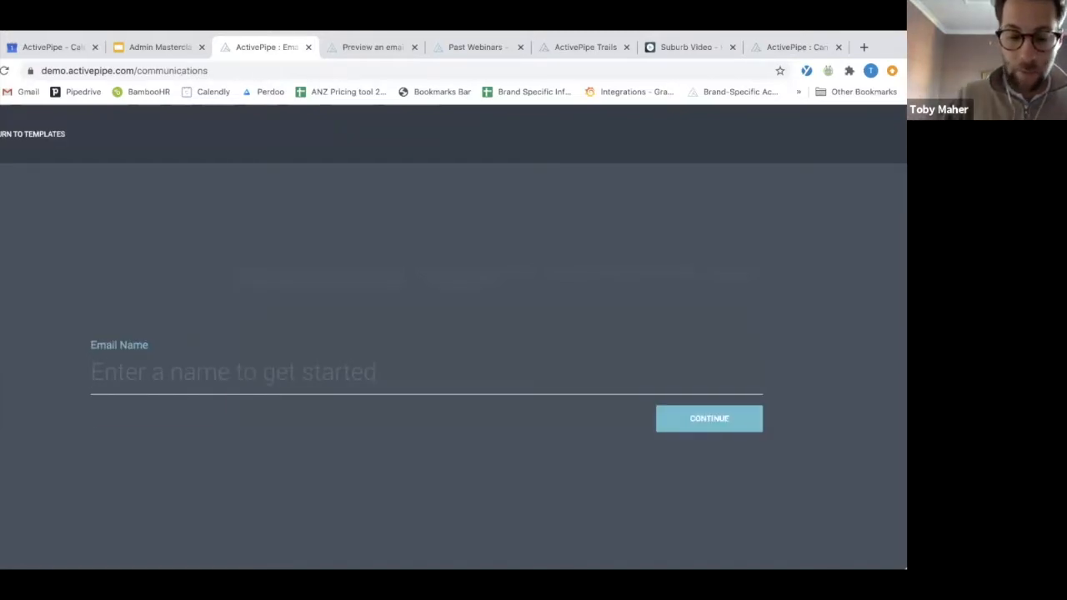
type("Propert")
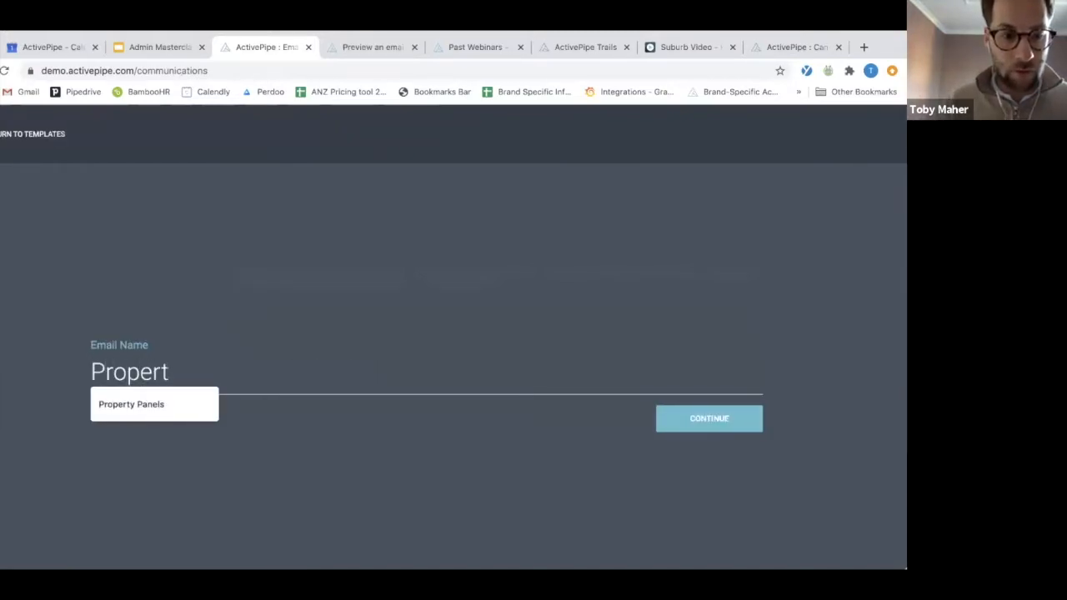
key("Down")
key("Return")
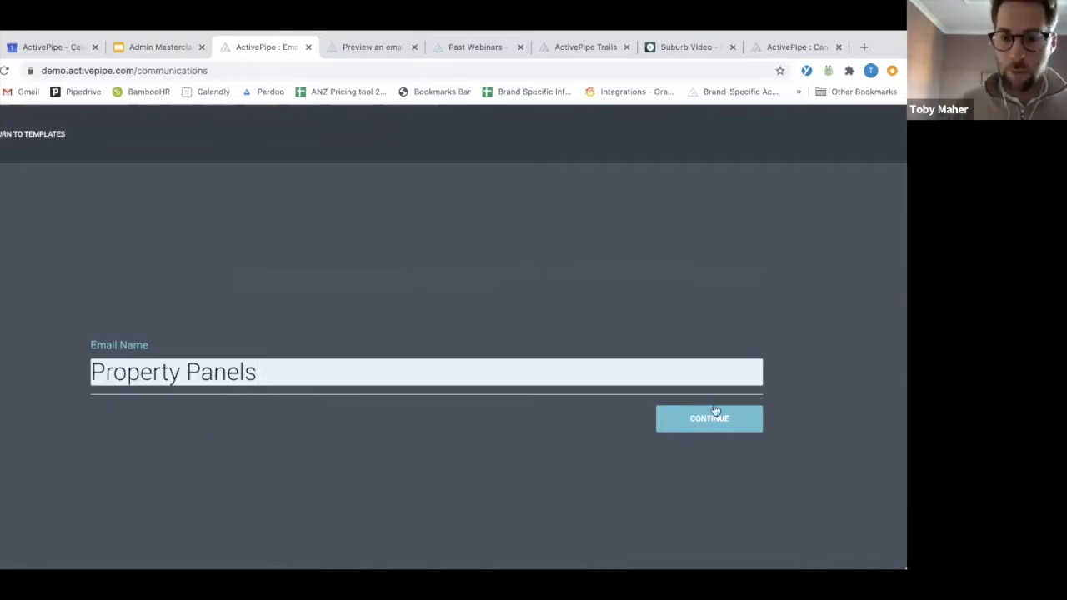
left_click(746, 424)
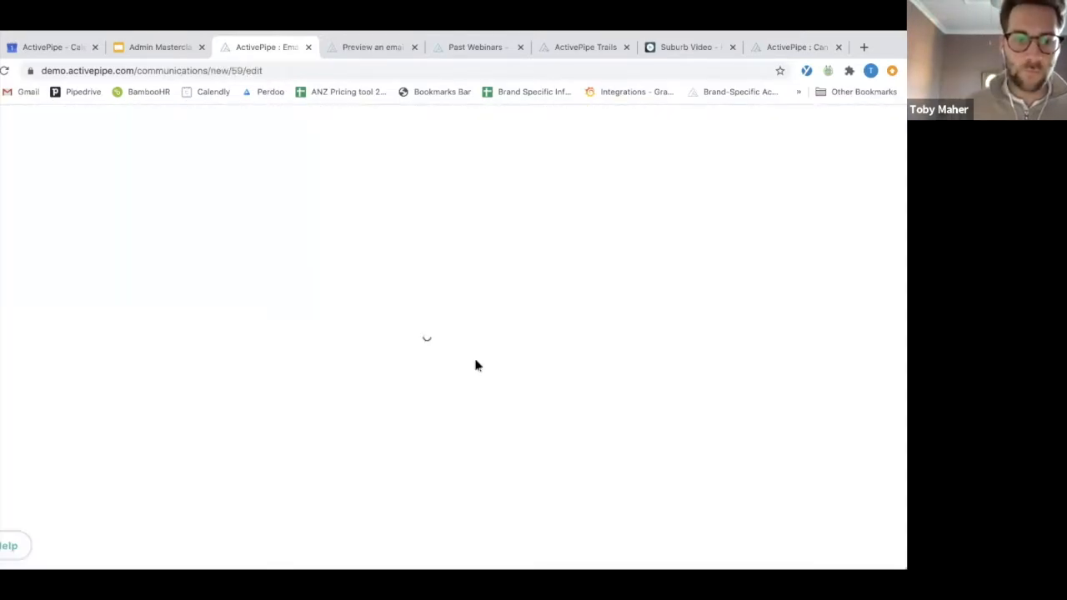
Drag the Property Grid tile into the email just below the signature
scroll(573, 356, "down", 3)
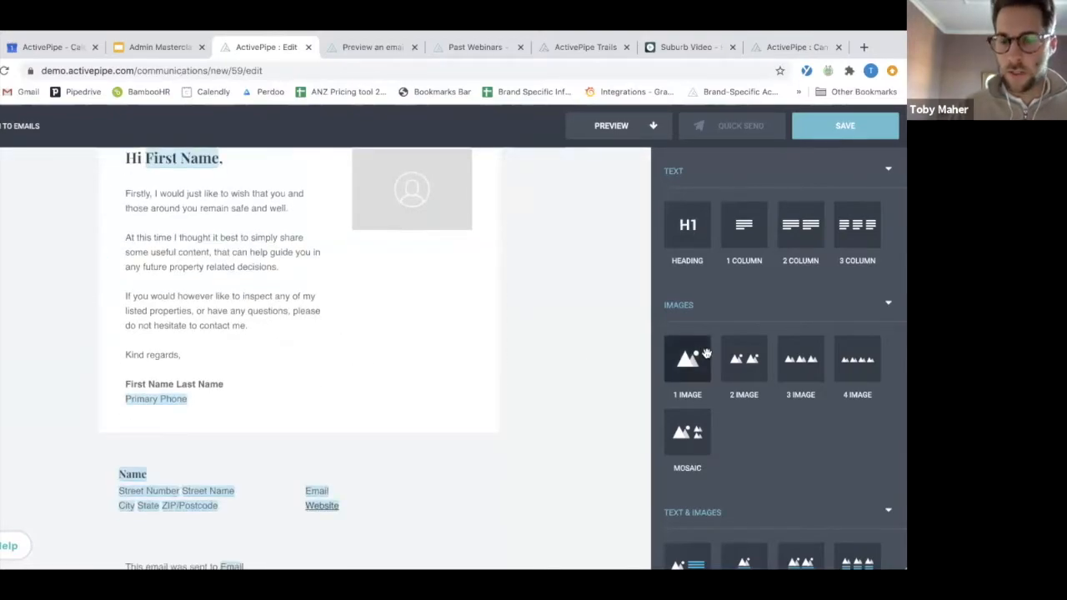
scroll(706, 355, "down", 4)
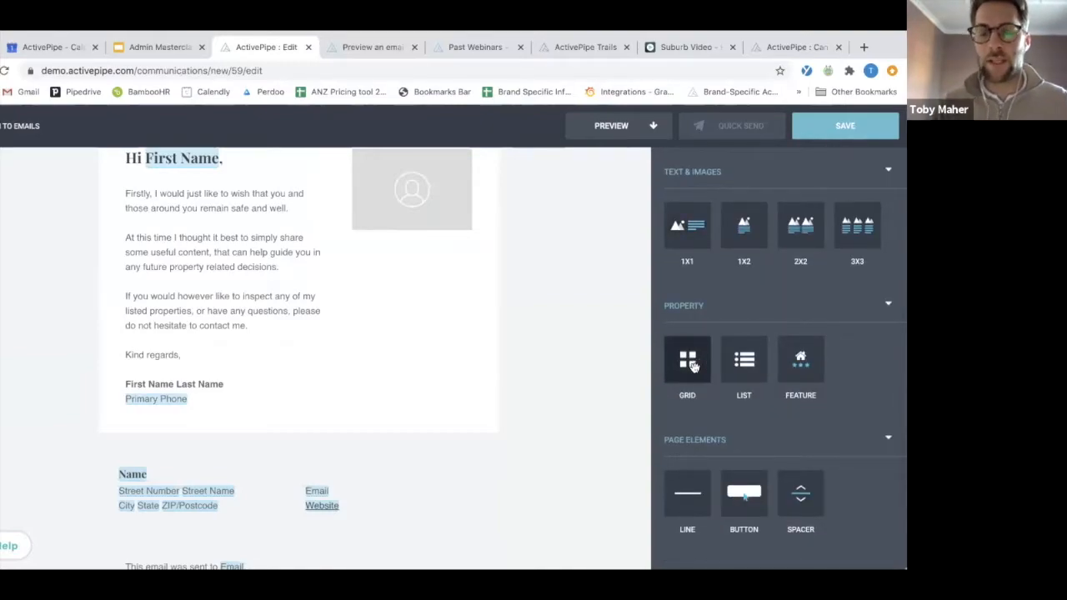
left_click_drag(690, 367, 450, 426)
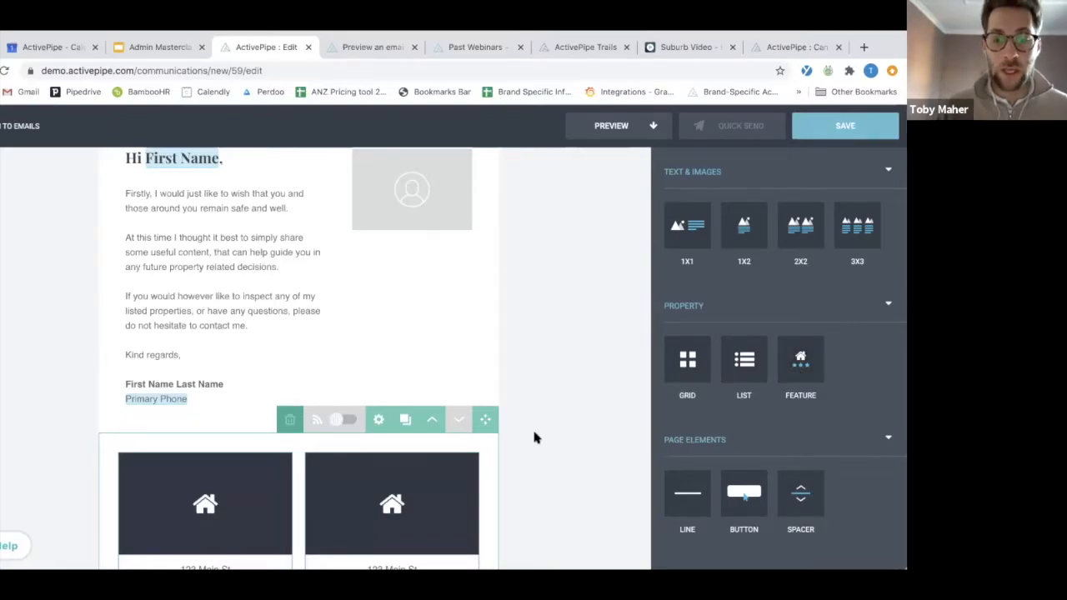
scroll(533, 419, "down", 2)
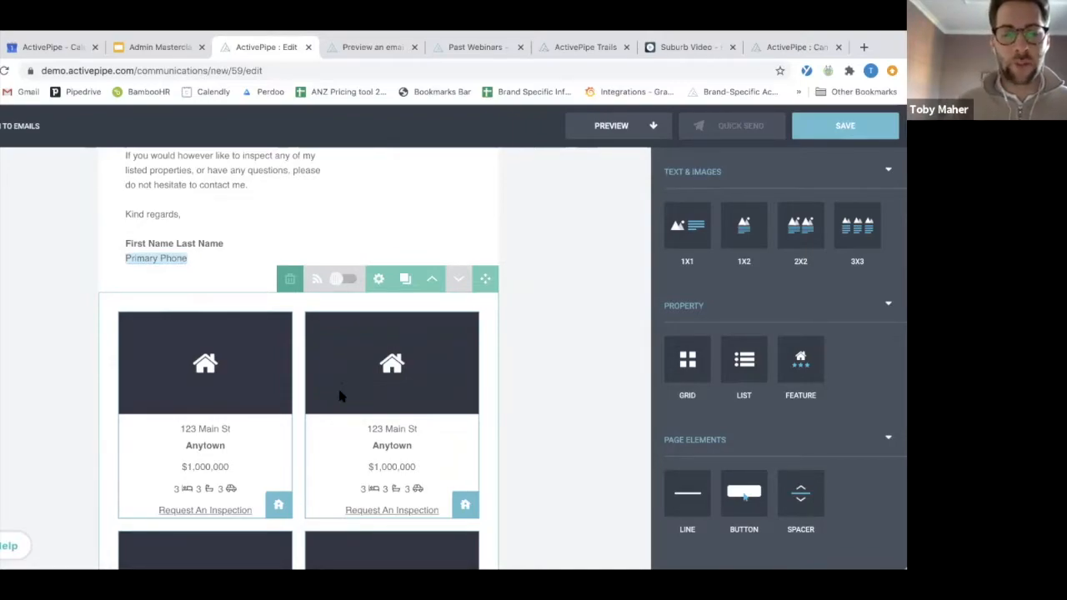
Switch the property grid to live listings and open its Define Properties settings
left_click(348, 281)
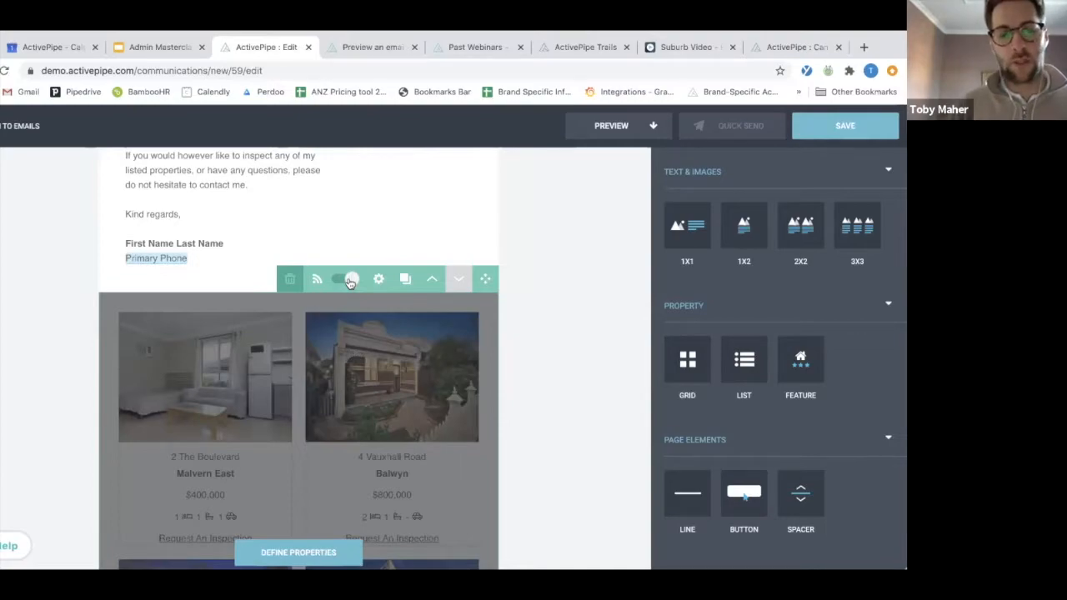
scroll(350, 282, "down", 2)
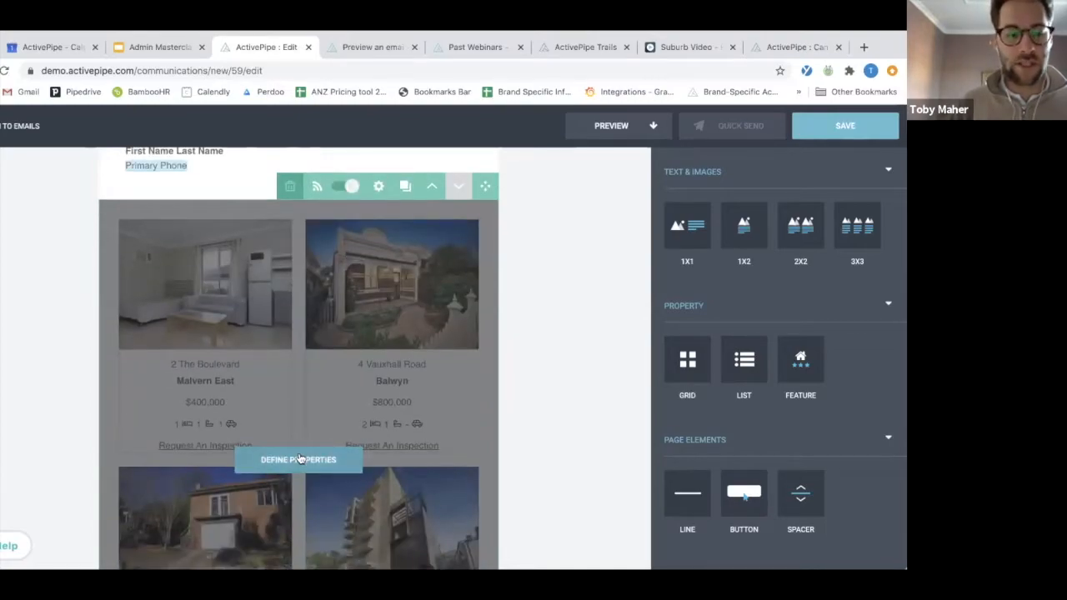
left_click(300, 458)
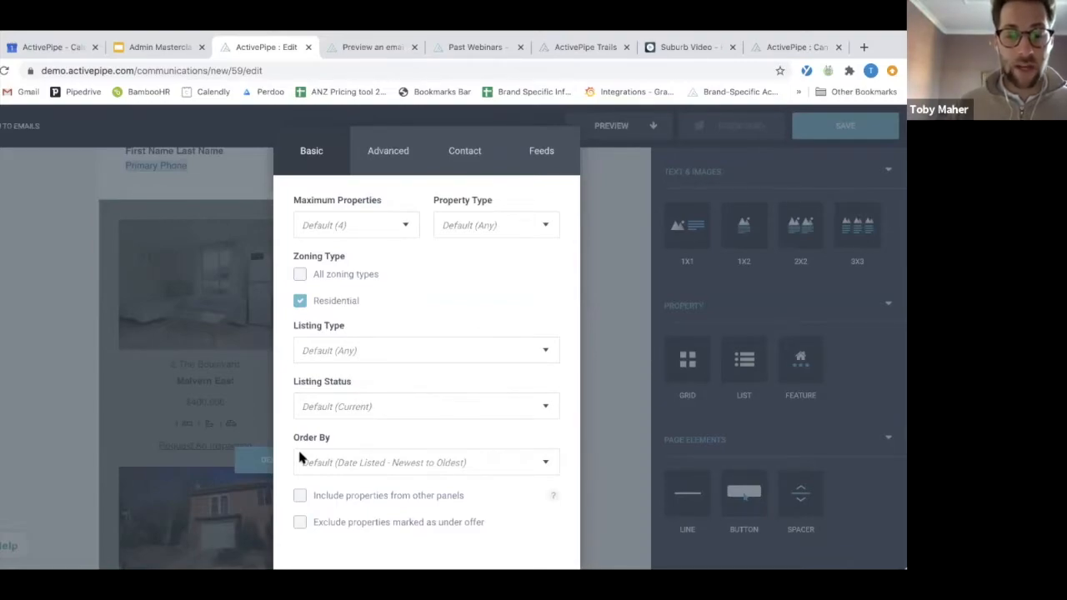
Set Listing Type to Sale and Listing Status to Current, keeping Maximum Properties at Default (4)
scroll(300, 376, "down", 1)
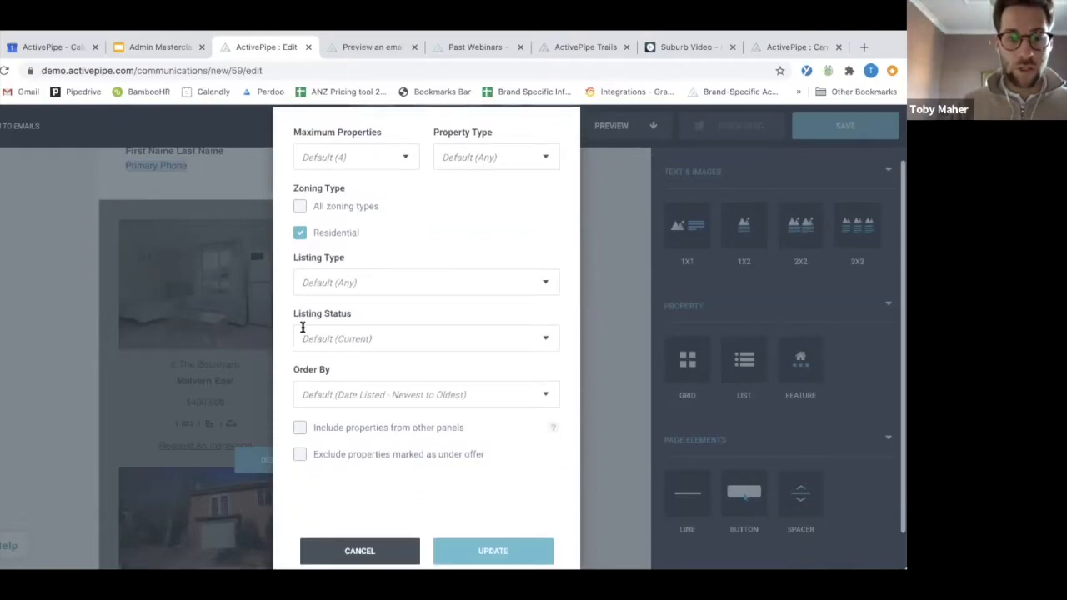
left_click(378, 279)
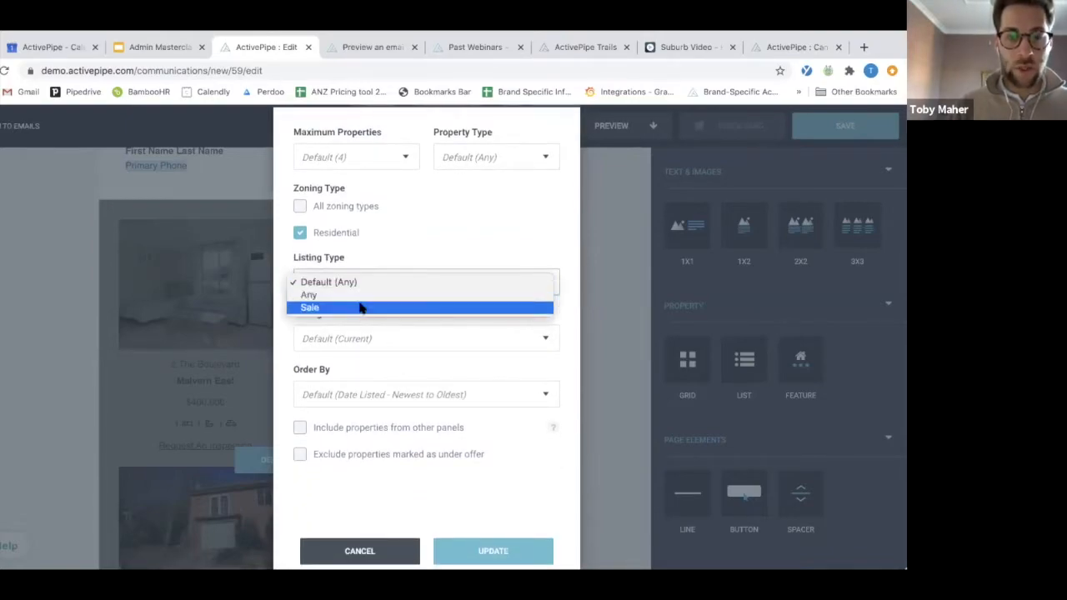
left_click(359, 308)
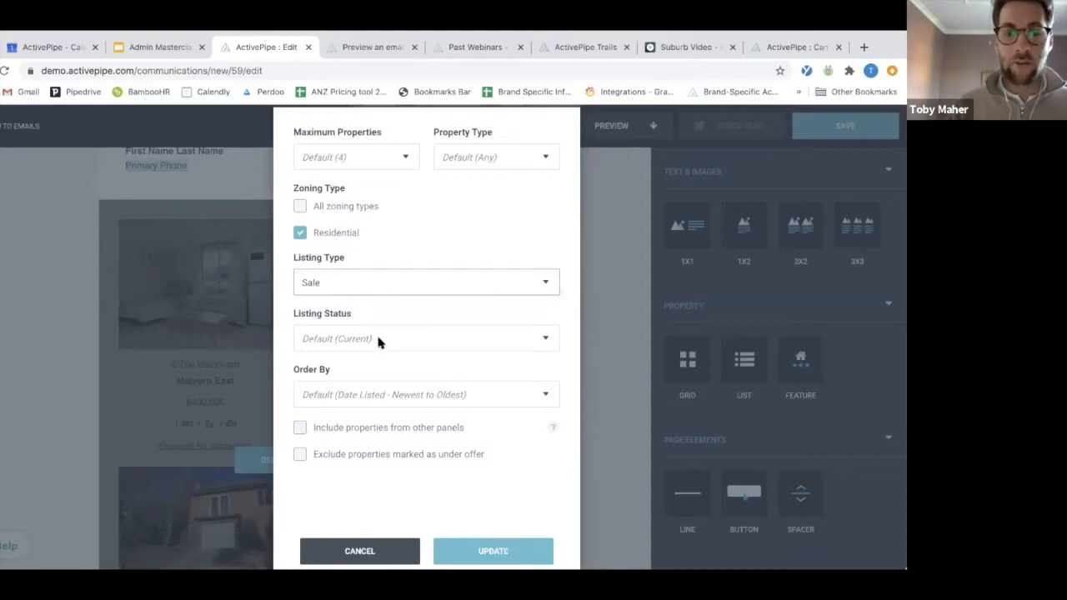
left_click(378, 340)
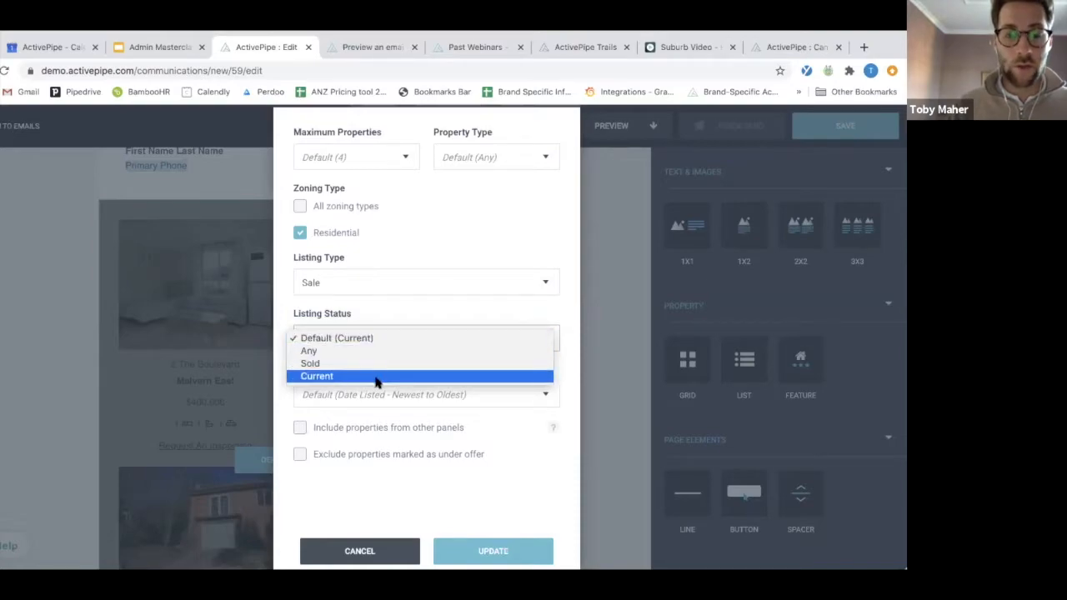
left_click(376, 376)
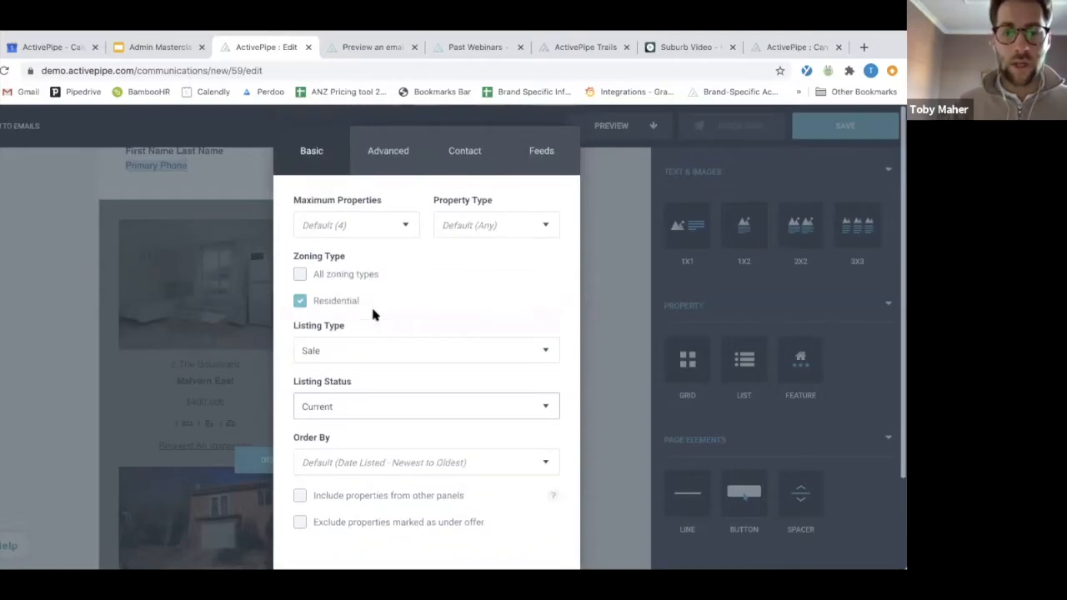
left_click(356, 227)
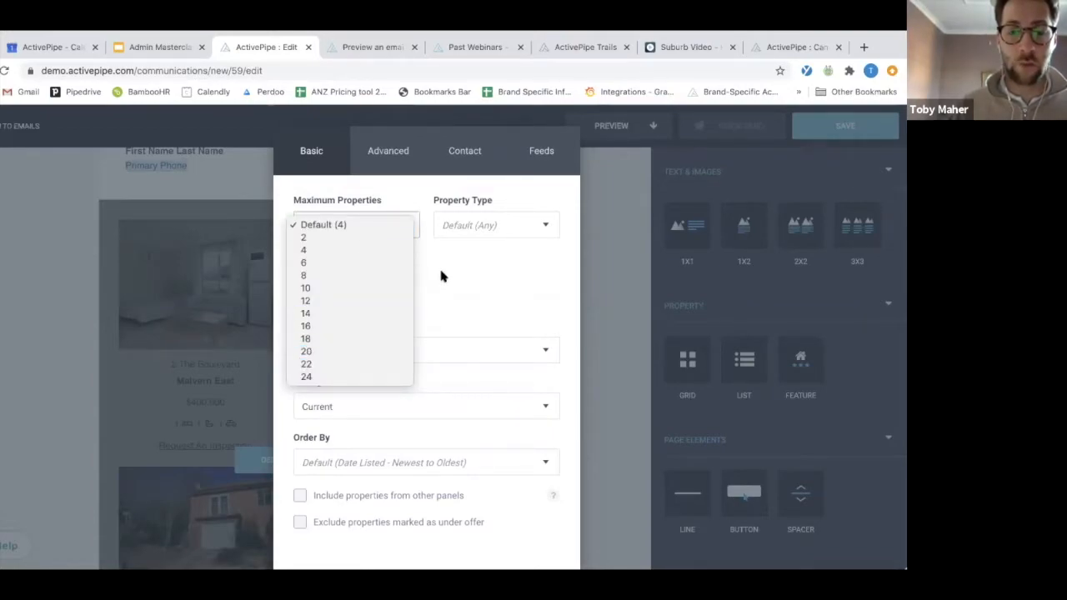
left_click(368, 227)
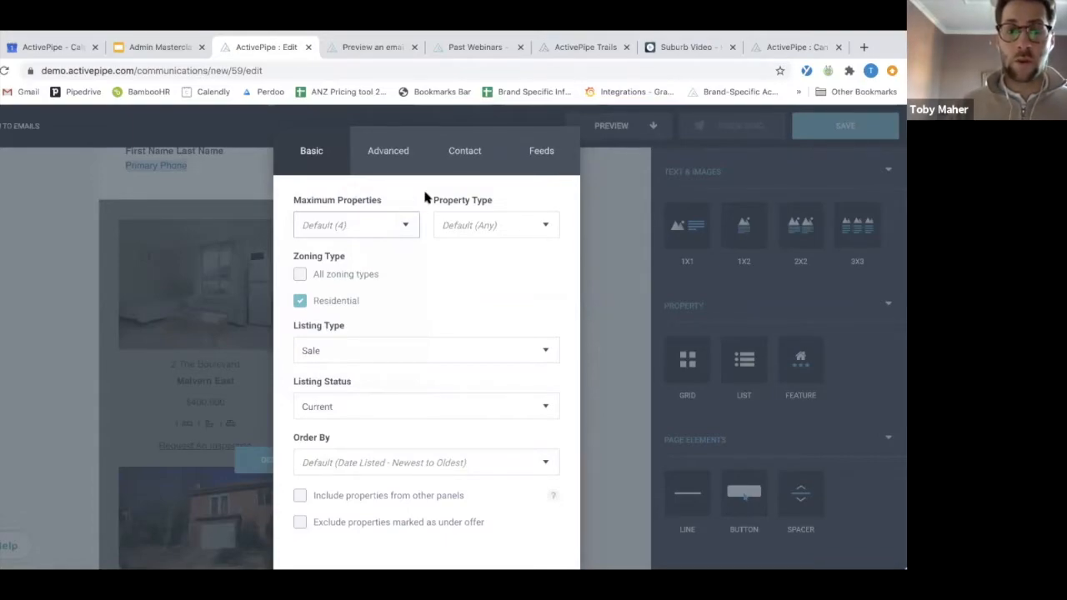
left_click(461, 159)
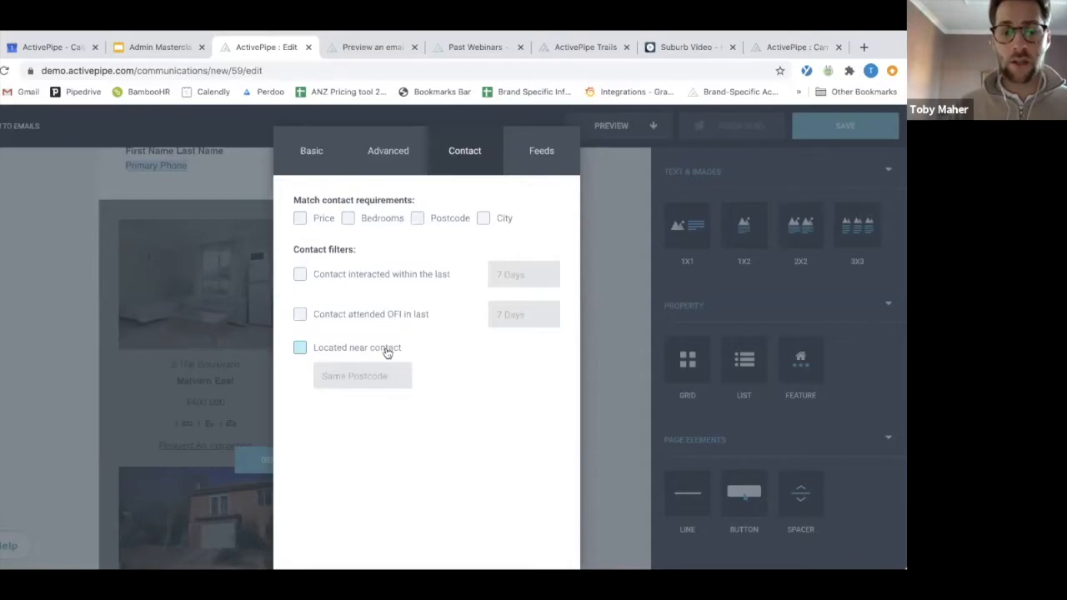
Enable Located near contact and try matching By Distance, adjusting the km radius
left_click(299, 348)
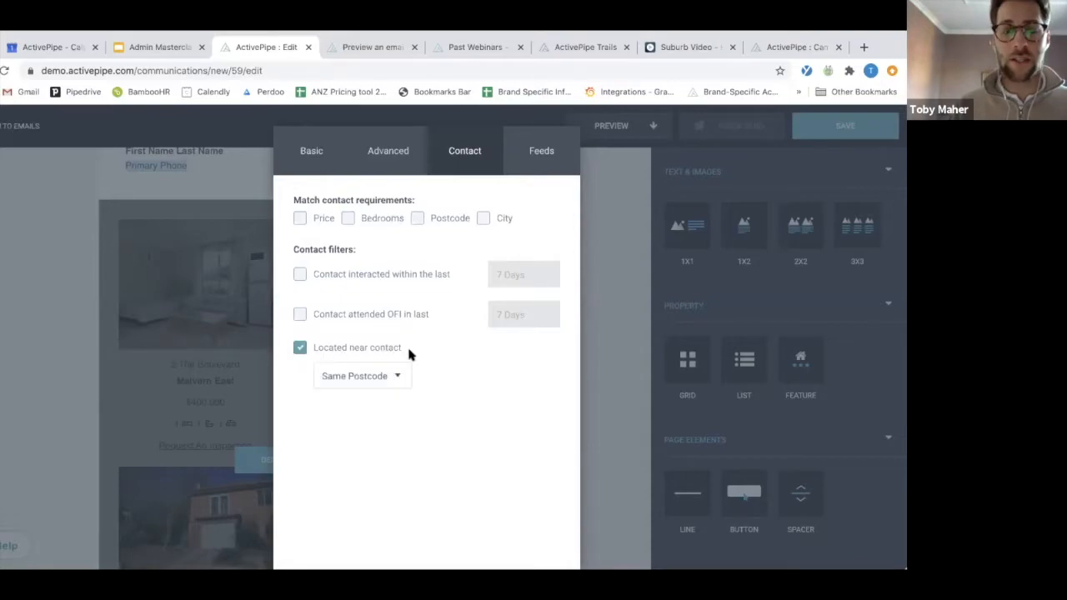
scroll(428, 355, "down", 1)
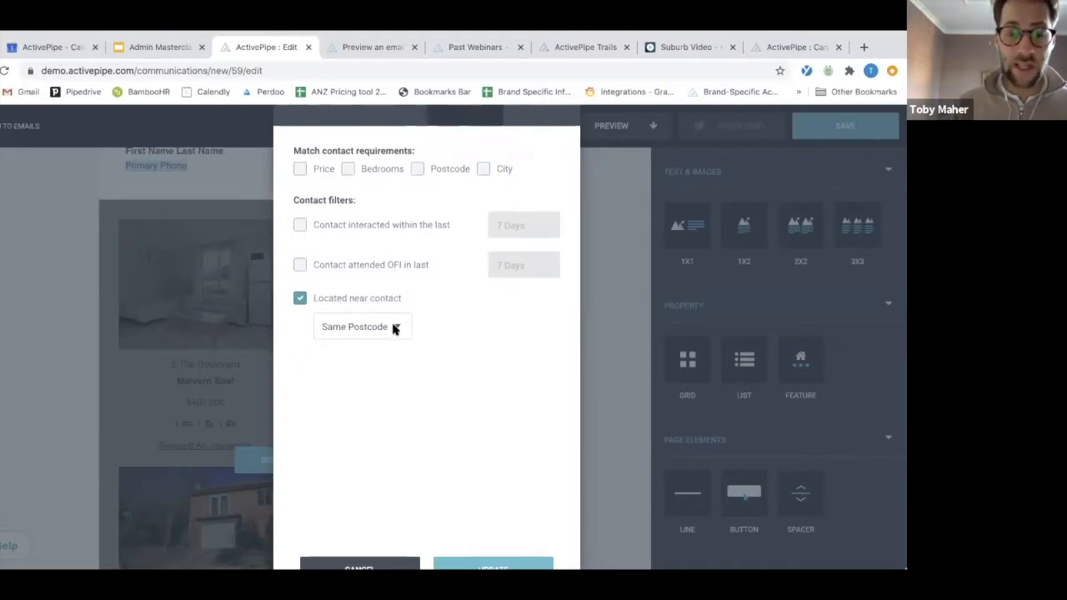
left_click(395, 327)
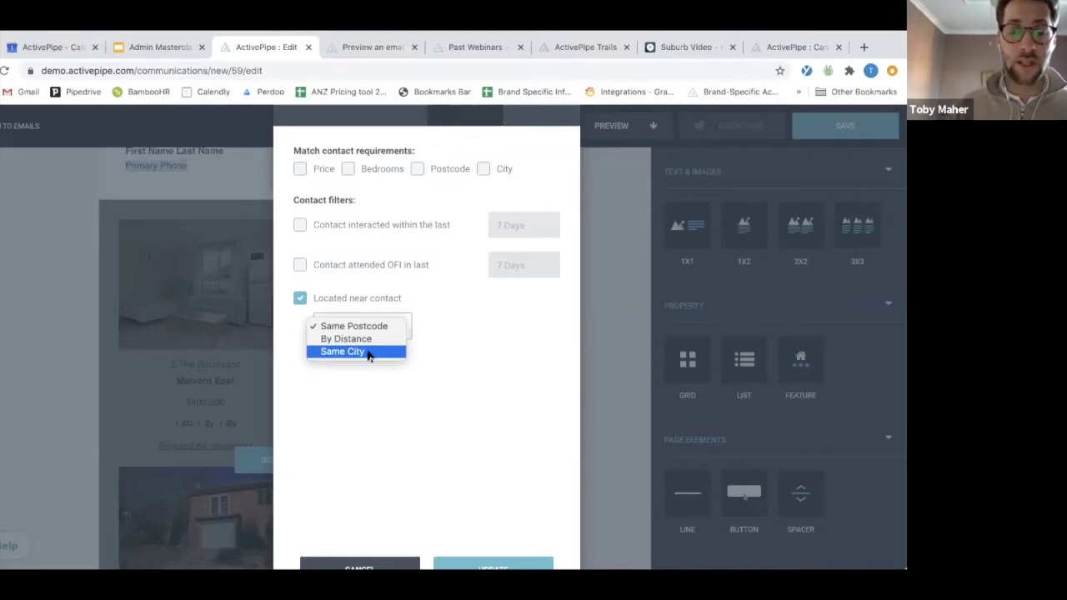
left_click(358, 339)
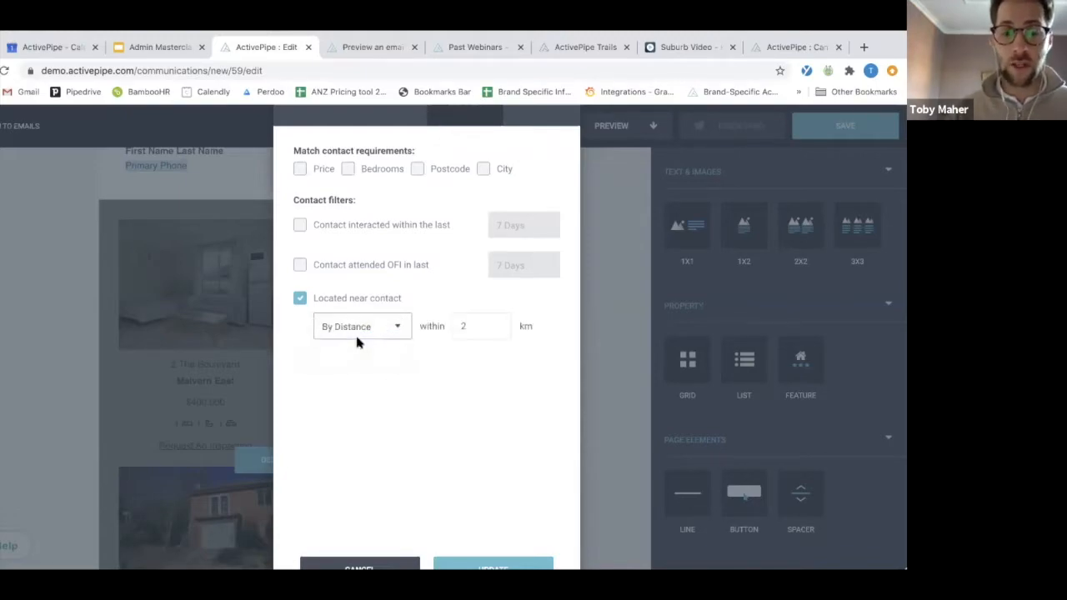
left_click(497, 324)
left_click(497, 323)
left_click(496, 323)
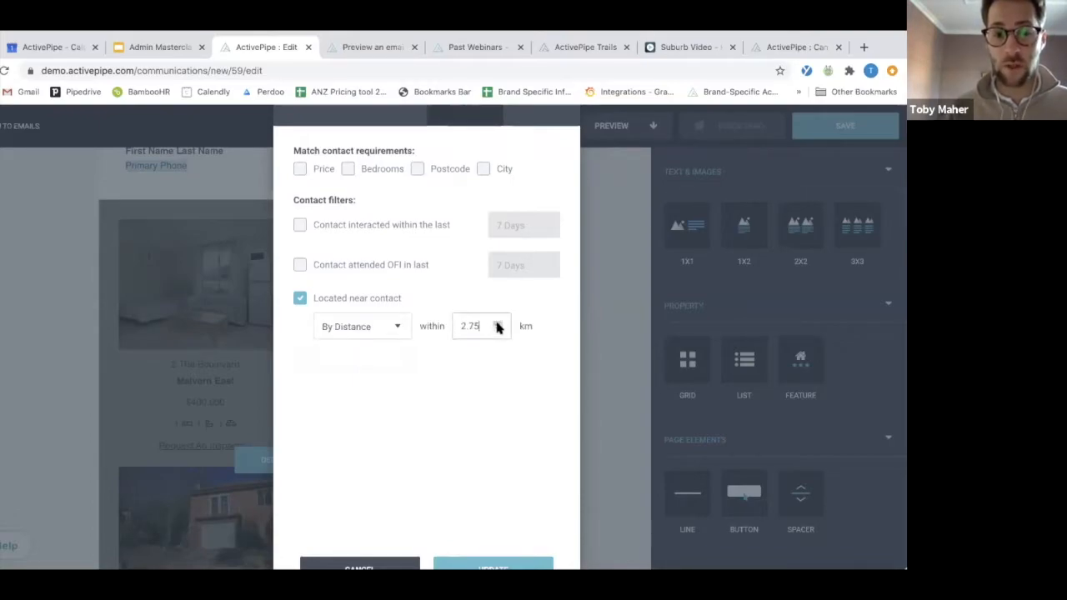
left_click(497, 330)
left_click(498, 330)
left_click(498, 330)
left_click(497, 330)
left_click(497, 330)
left_click(498, 329)
left_click(498, 330)
left_click(497, 330)
left_click(497, 330)
left_click(497, 329)
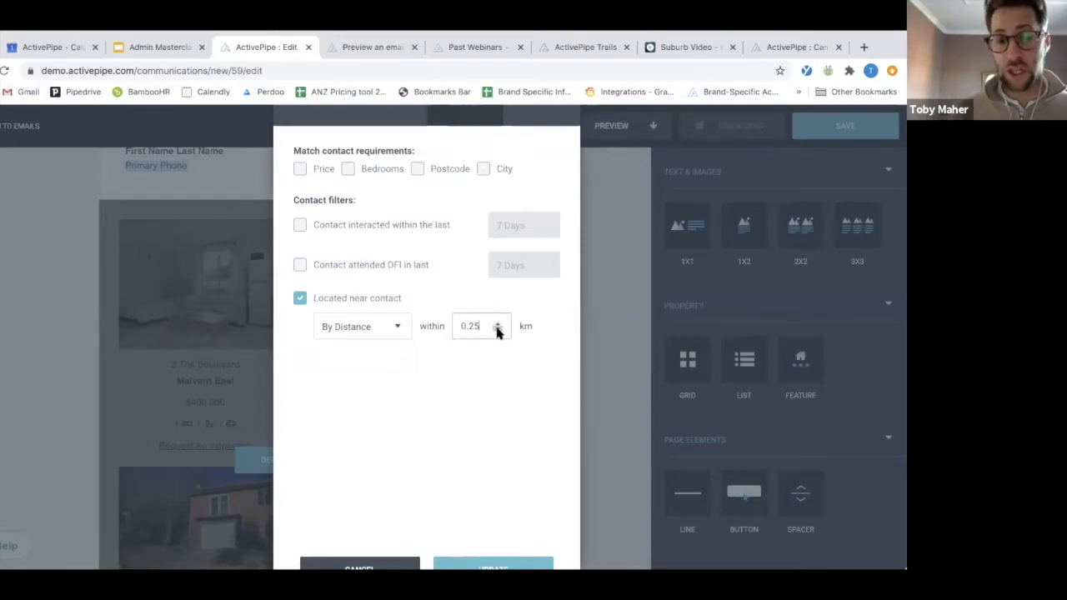
Revert proximity matching to Same Postcode and return to the Basic settings
left_click(388, 325)
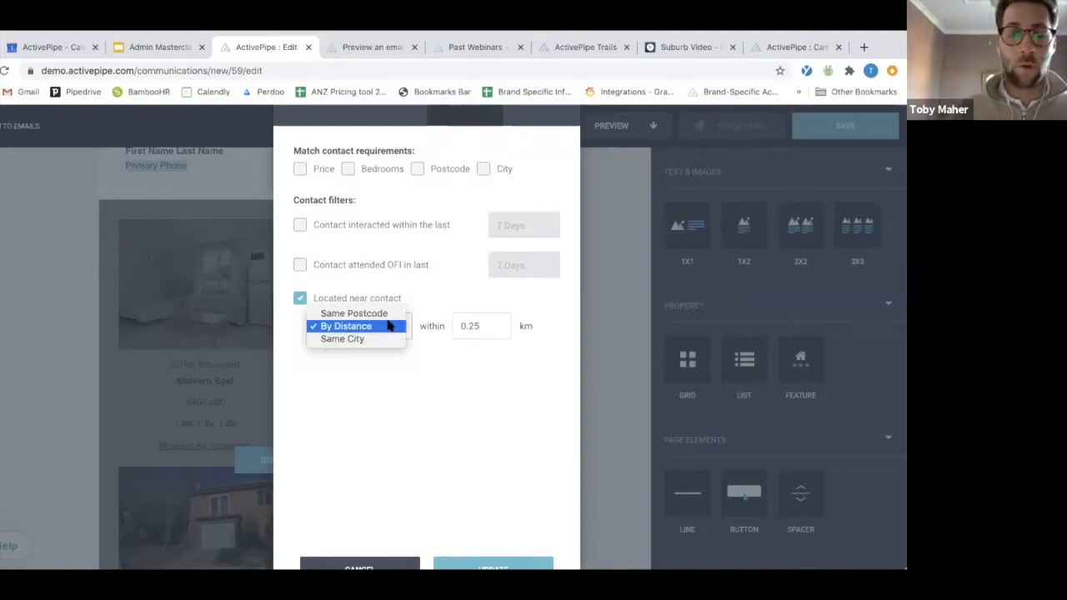
left_click(375, 313)
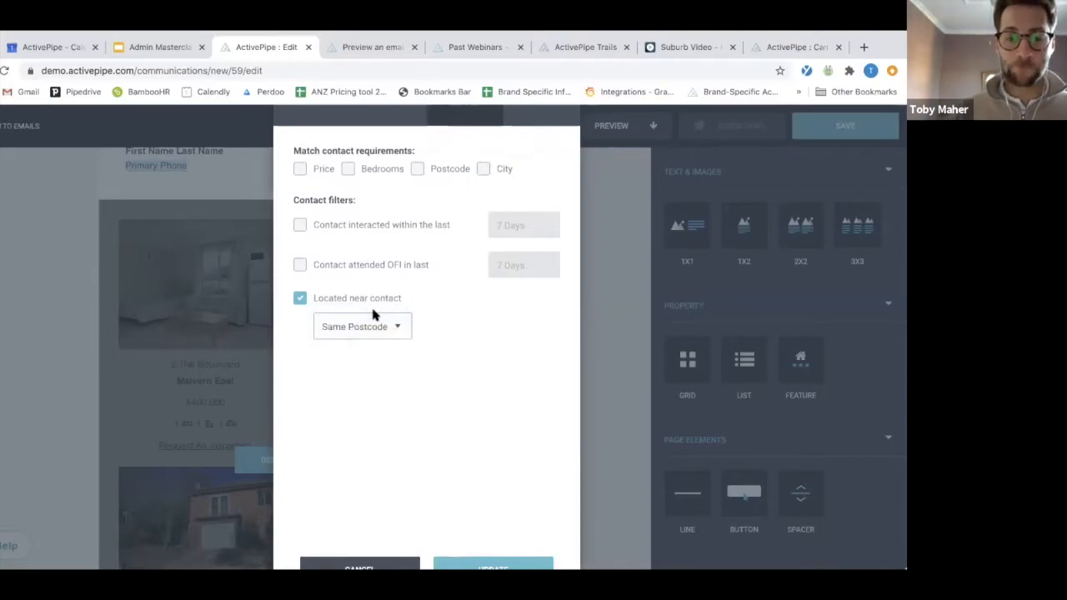
scroll(372, 314, "up", 1)
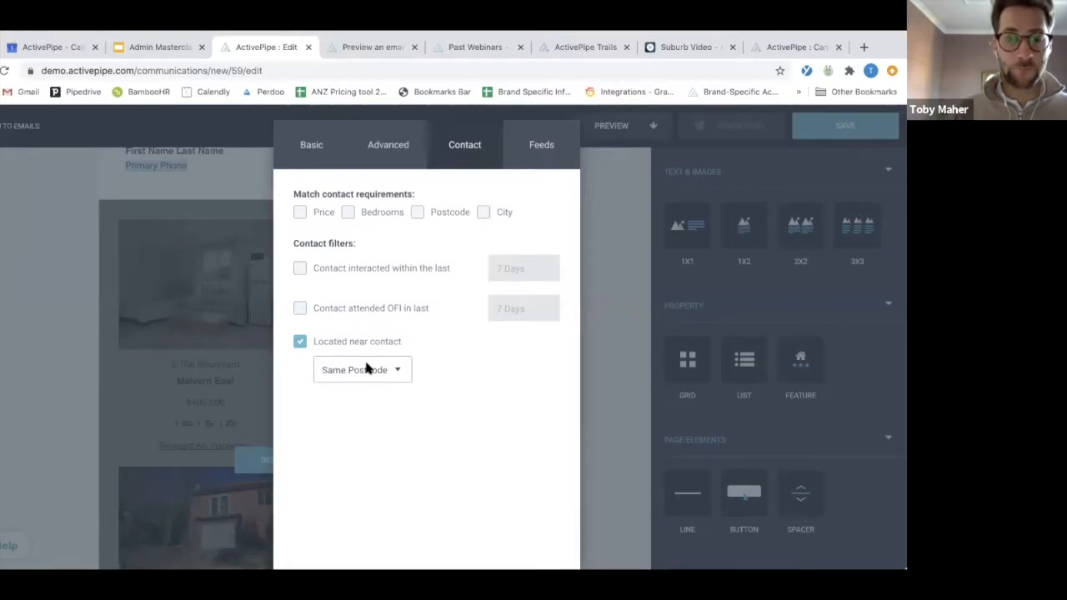
left_click(314, 158)
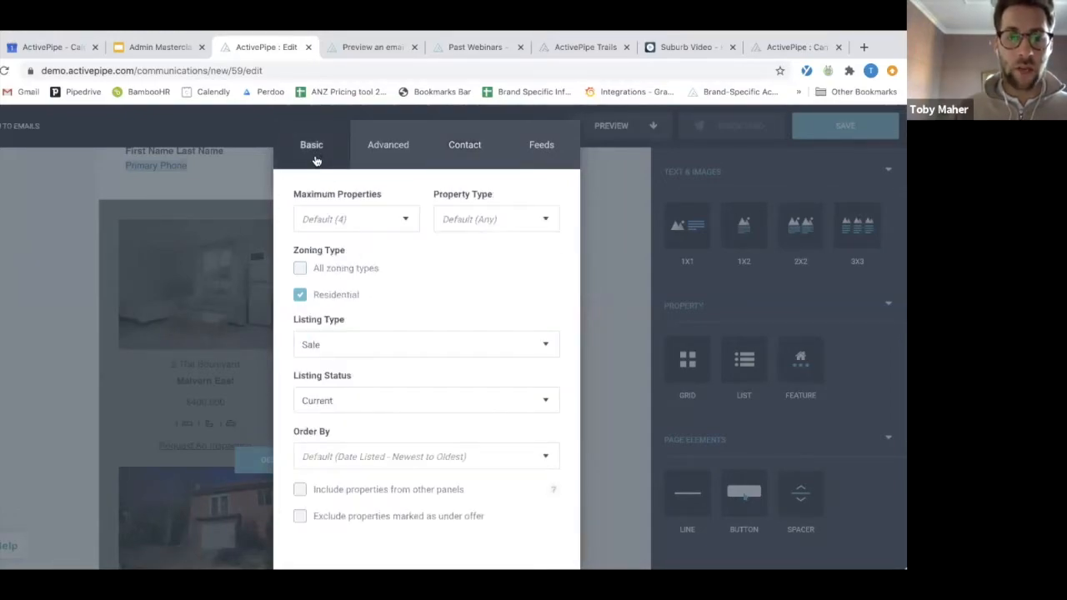
scroll(363, 300, "down", 1)
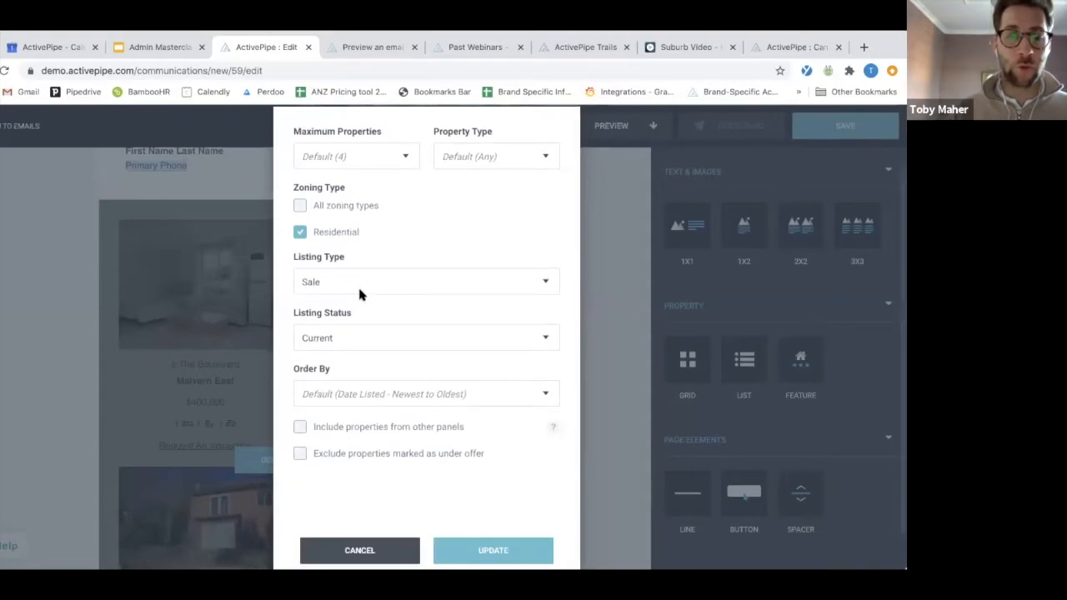
Change Listing Status to Sold and Order By to Date Sold - Newest to Oldest
left_click(359, 338)
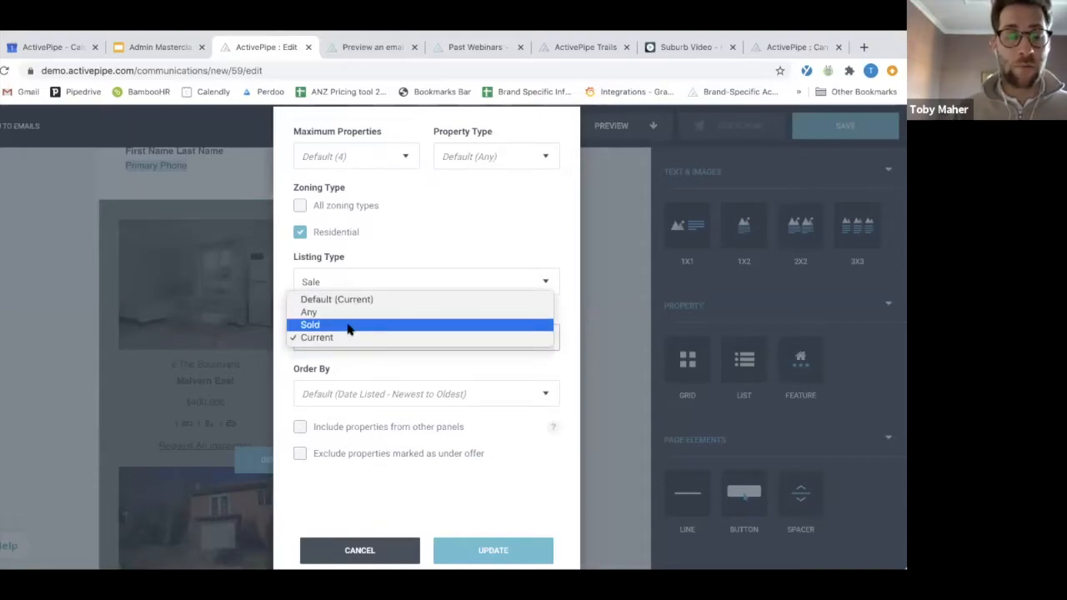
left_click(348, 326)
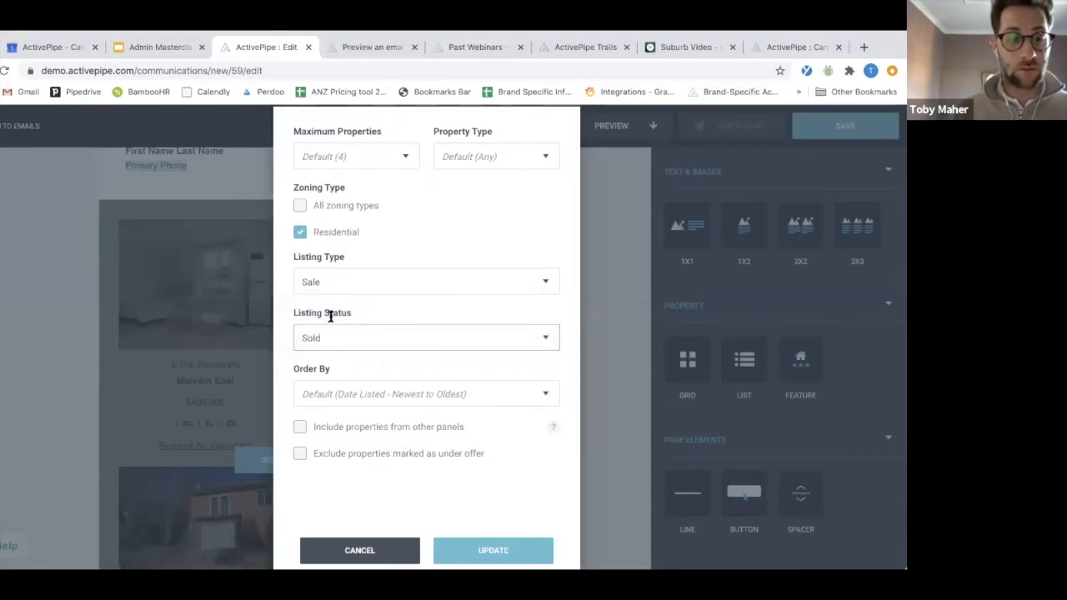
scroll(369, 321, "down", 1)
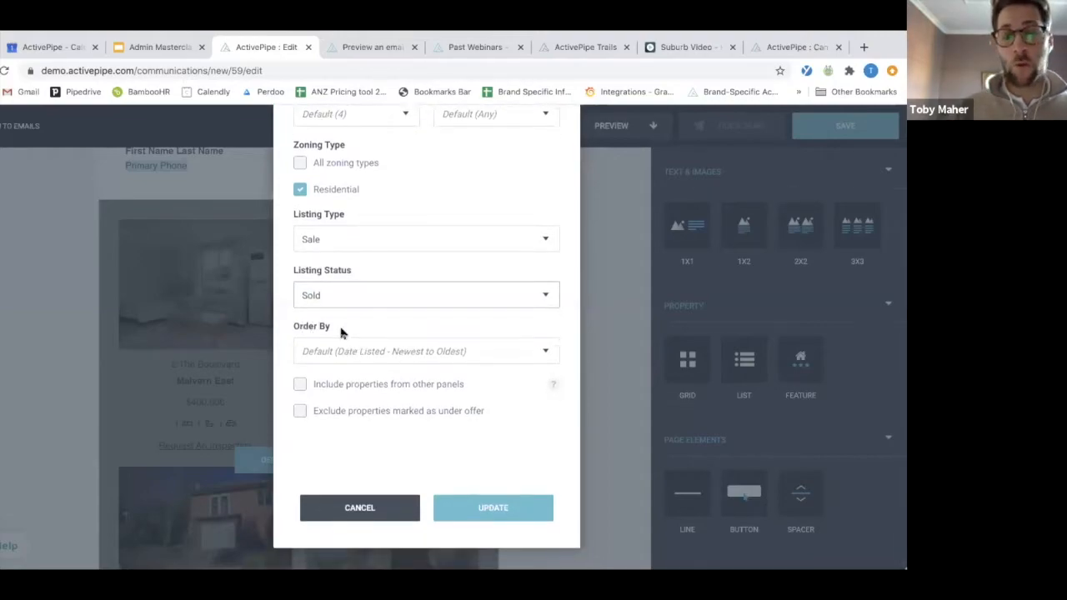
left_click(425, 354)
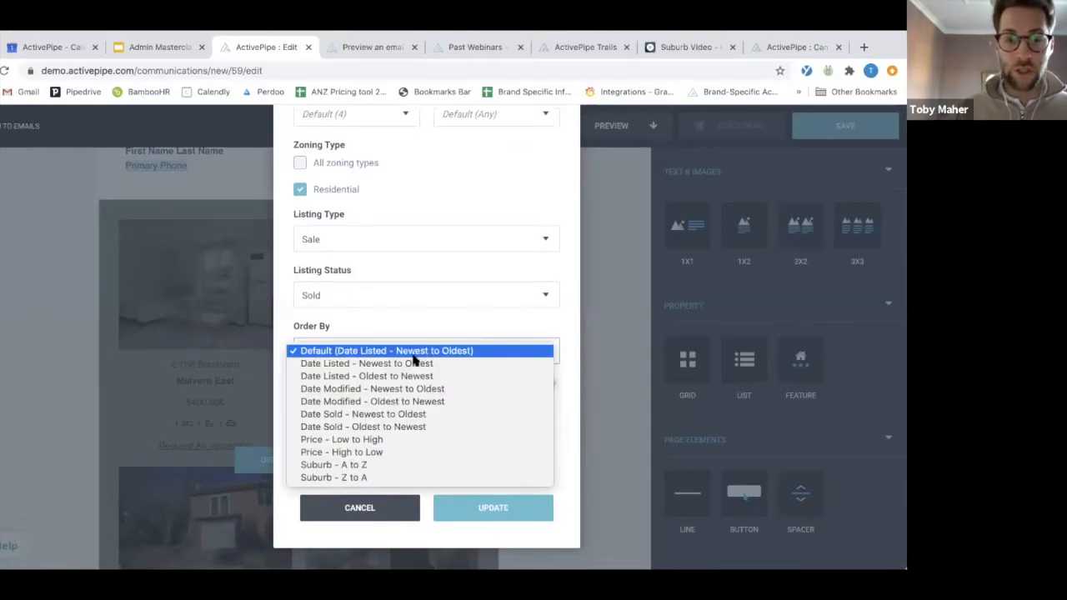
left_click(400, 414)
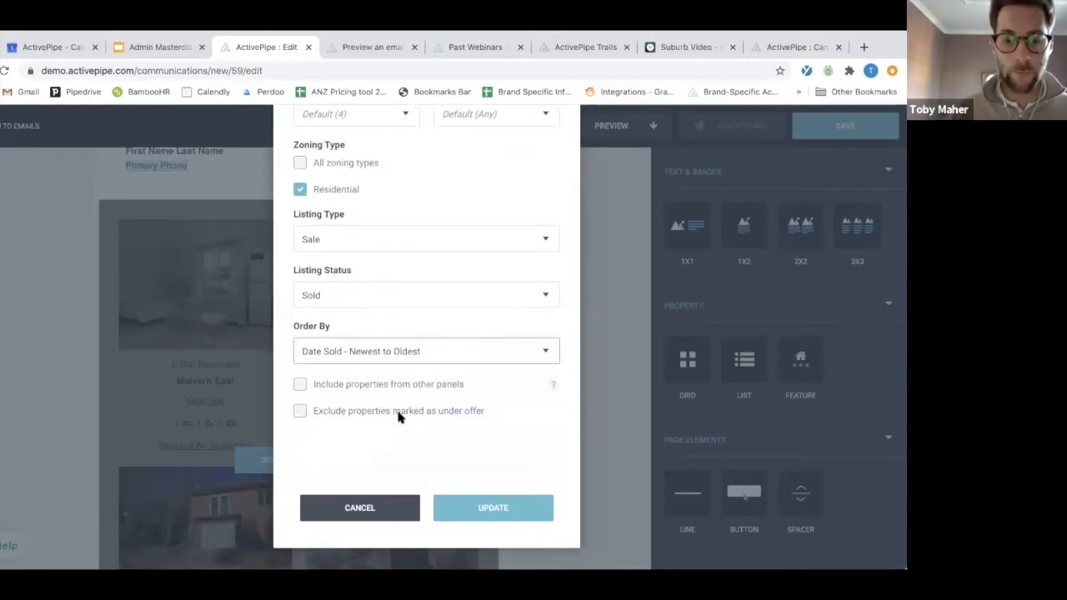
scroll(398, 417, "up", 1)
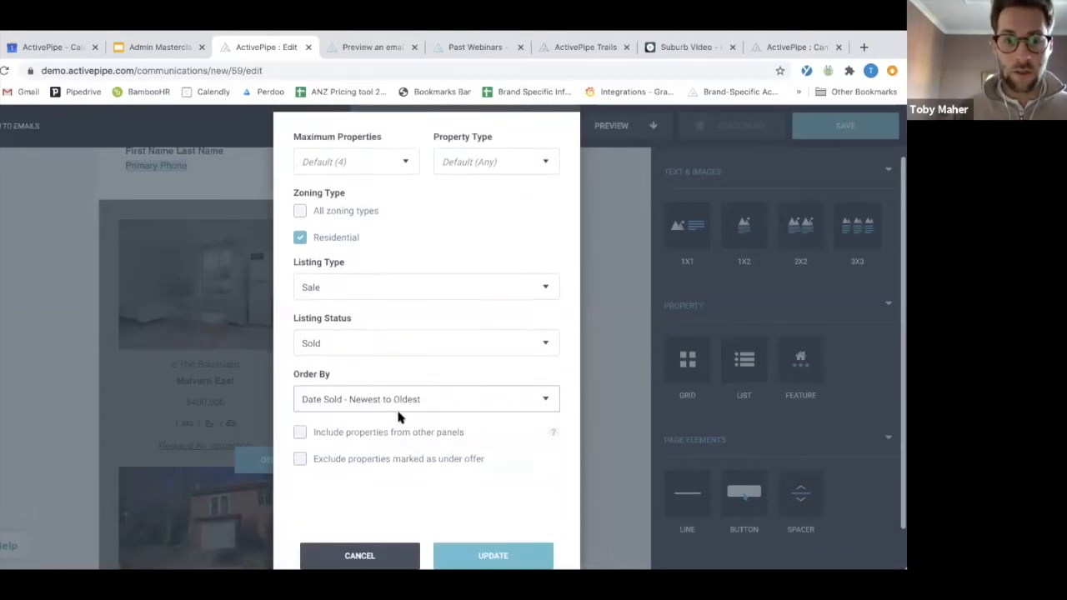
scroll(379, 515, "down", 1)
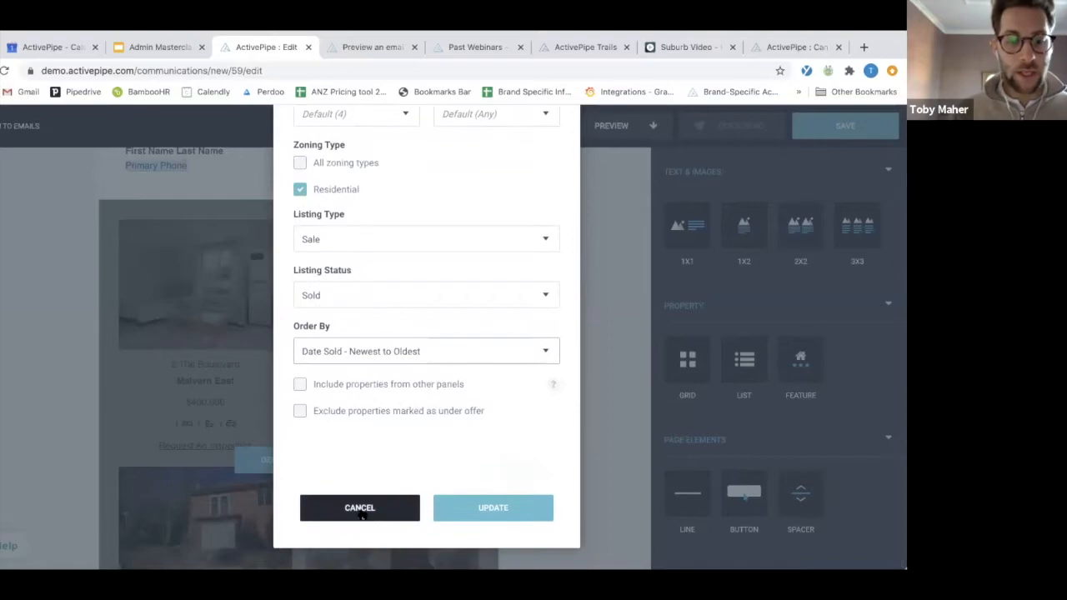
scroll(361, 469, "up", 3)
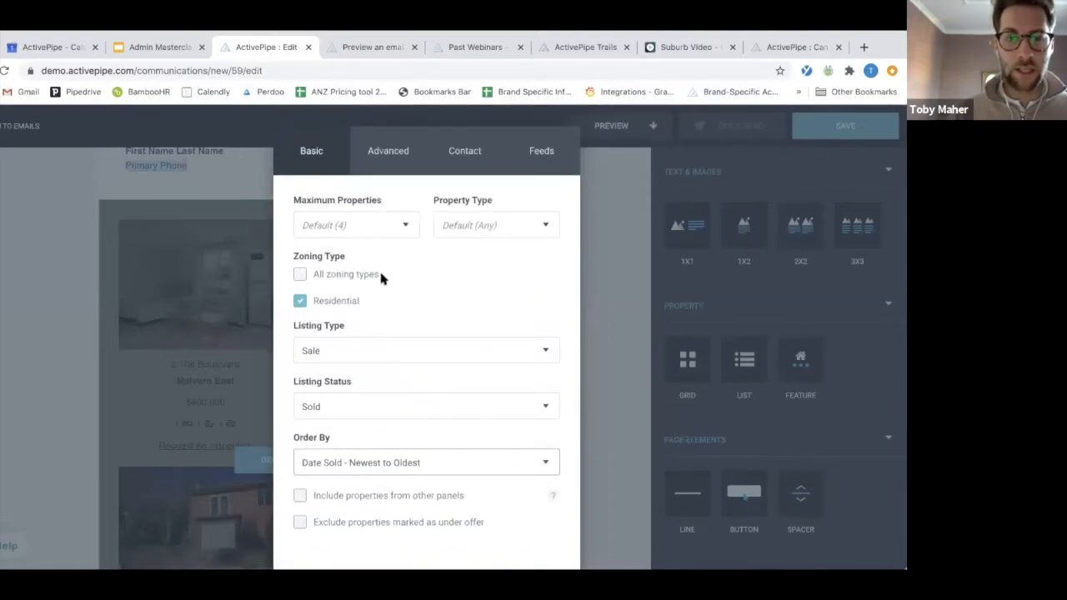
left_click(387, 164)
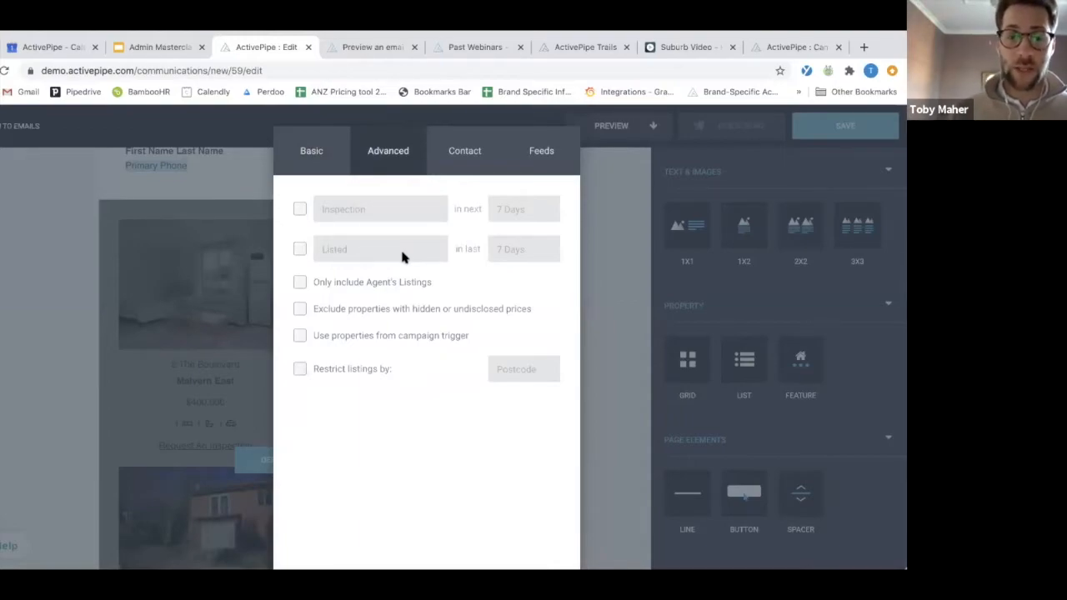
Enable the advanced filter for properties Listed in the last 1 Days
left_click(300, 250)
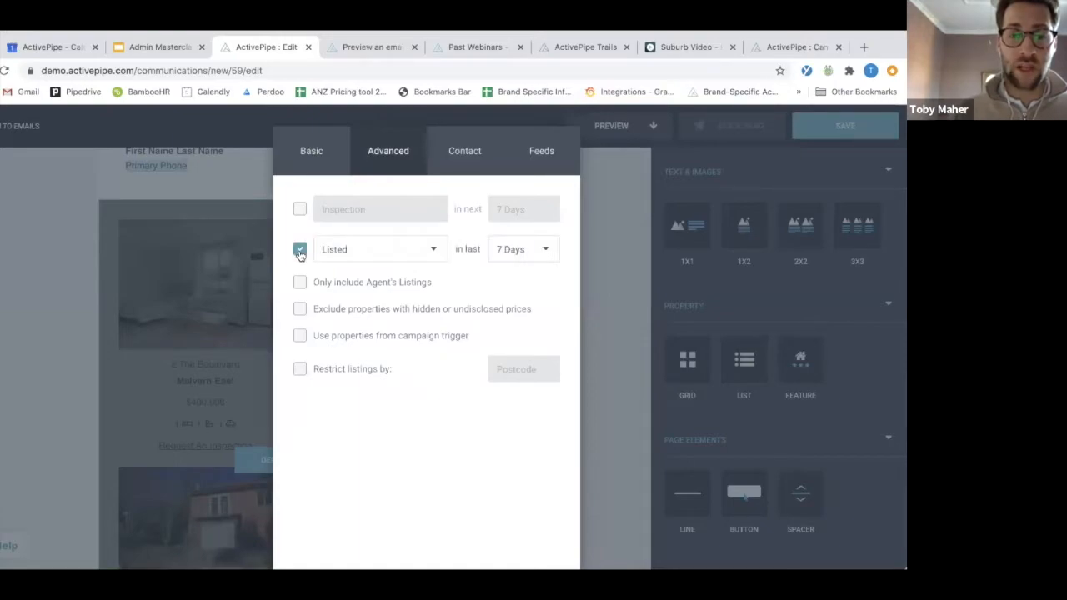
left_click(361, 252)
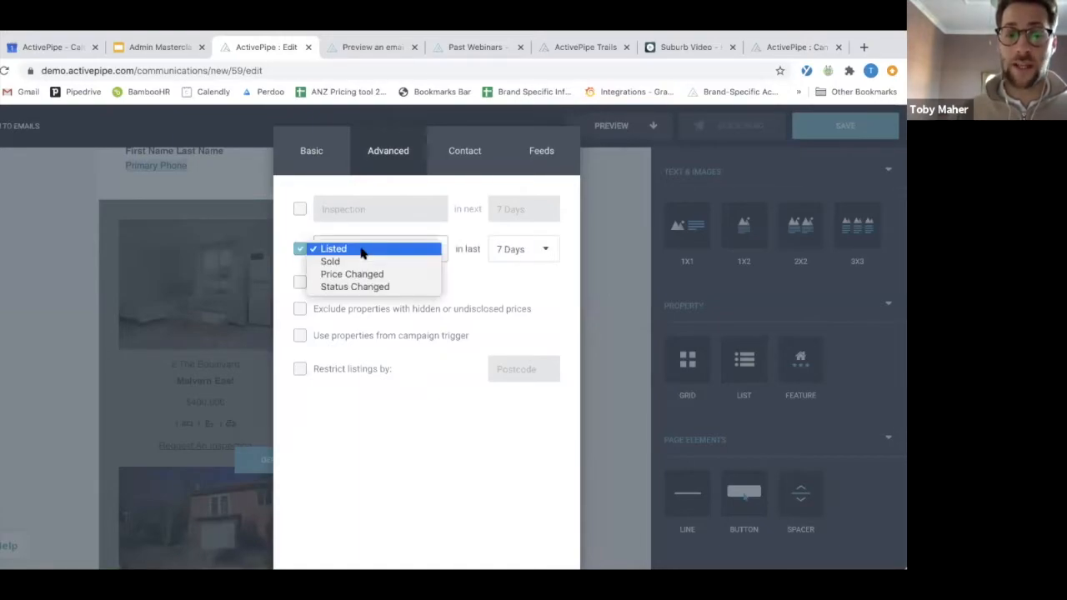
left_click(420, 226)
left_click(520, 248)
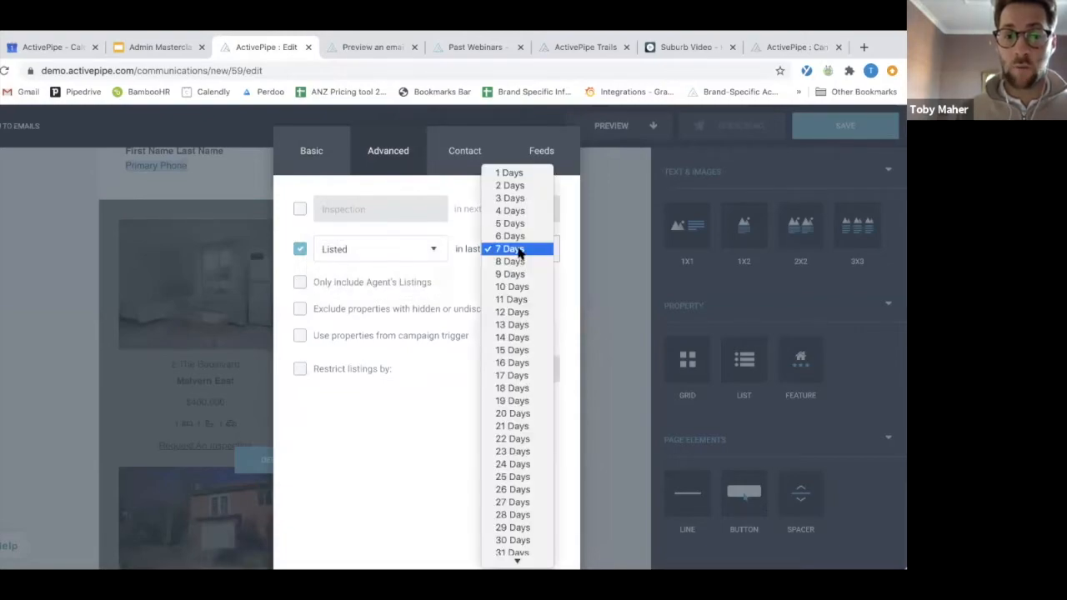
left_click(517, 174)
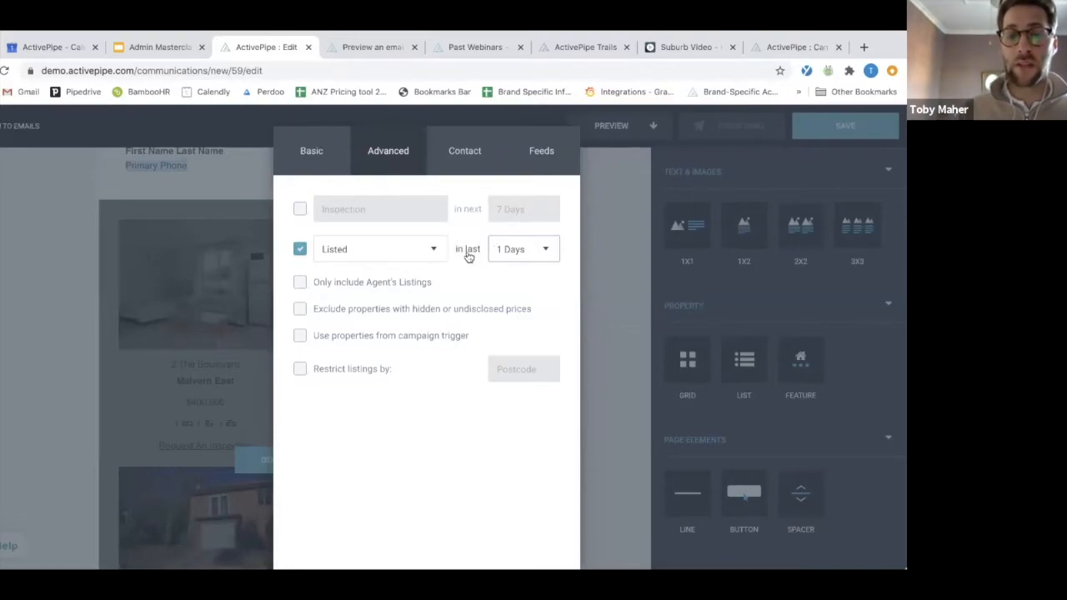
Change the filter from Listed to Sold, then cancel the property settings without updating
left_click(465, 156)
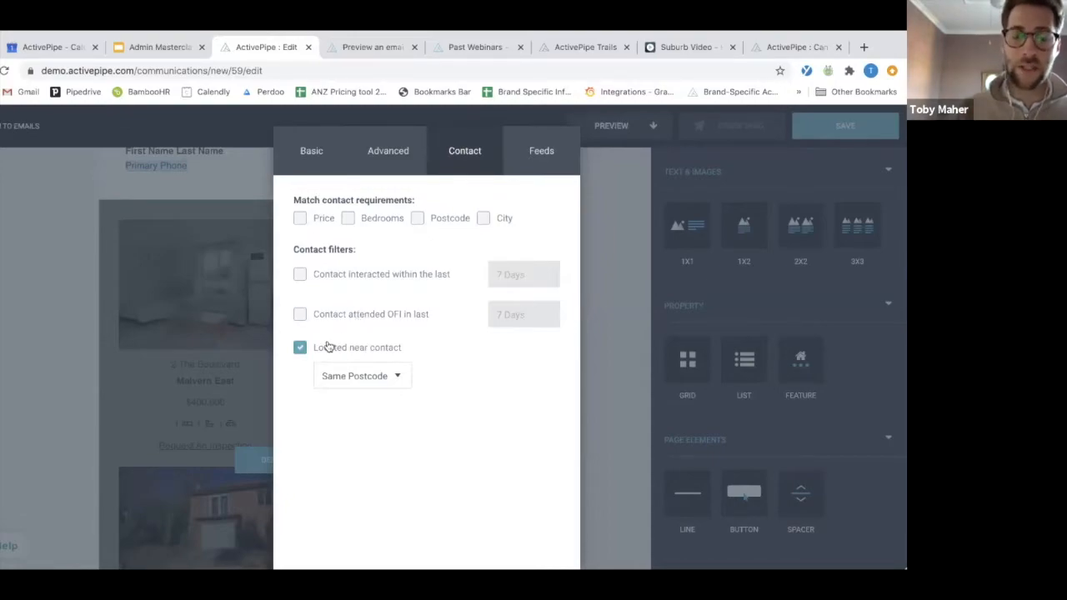
left_click(396, 154)
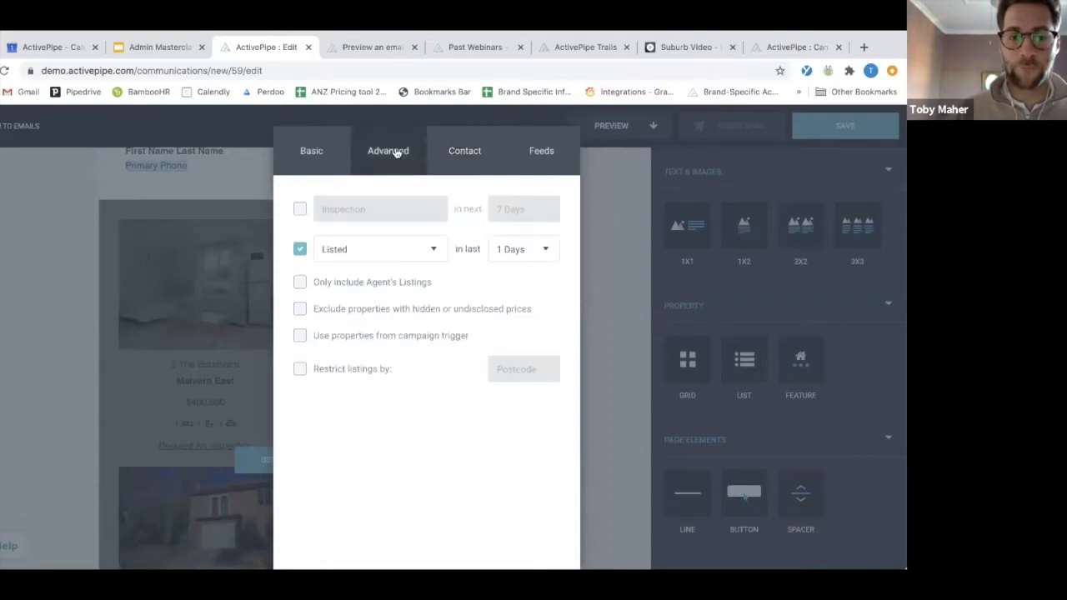
left_click(384, 250)
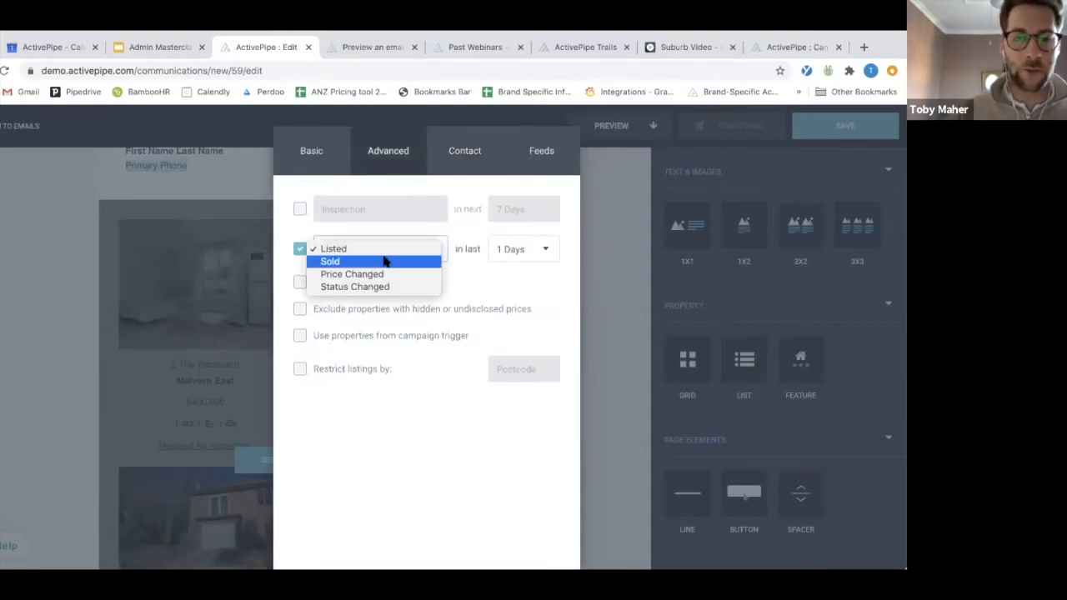
left_click(385, 261)
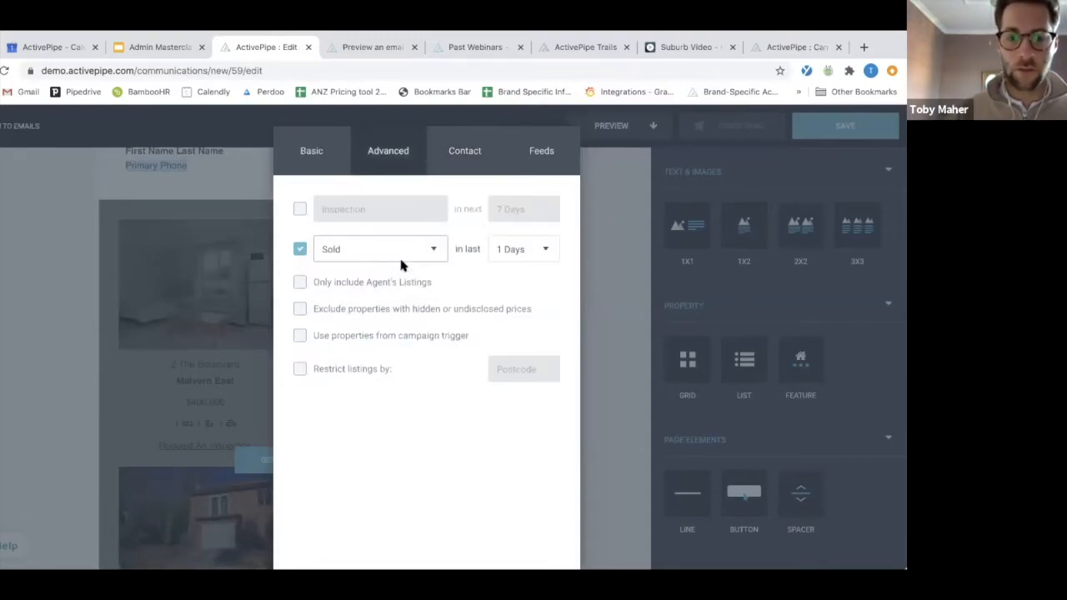
scroll(398, 254, "down", 2)
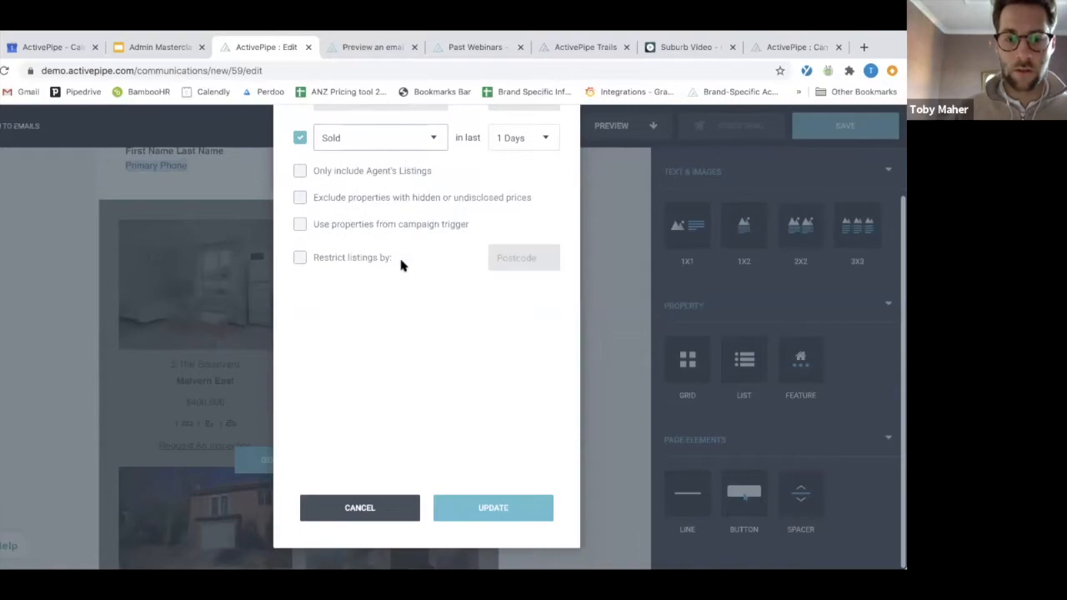
left_click(362, 508)
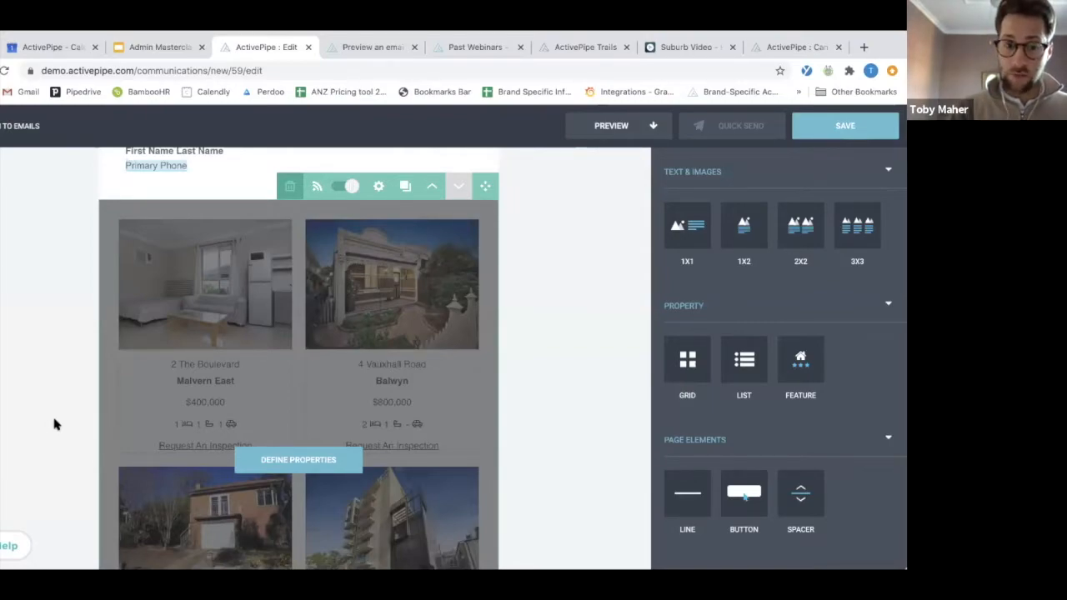
Delete the property grid block and place a Feature property block below the signature
left_click(290, 188)
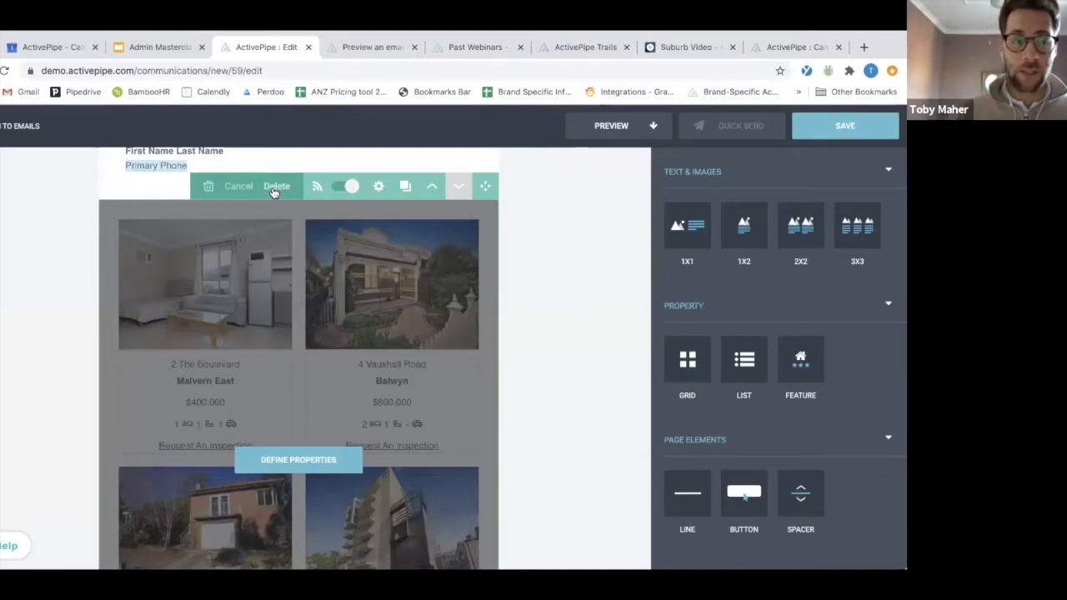
left_click(278, 186)
left_click_drag(686, 360, 420, 367)
left_click_drag(673, 367, 677, 367)
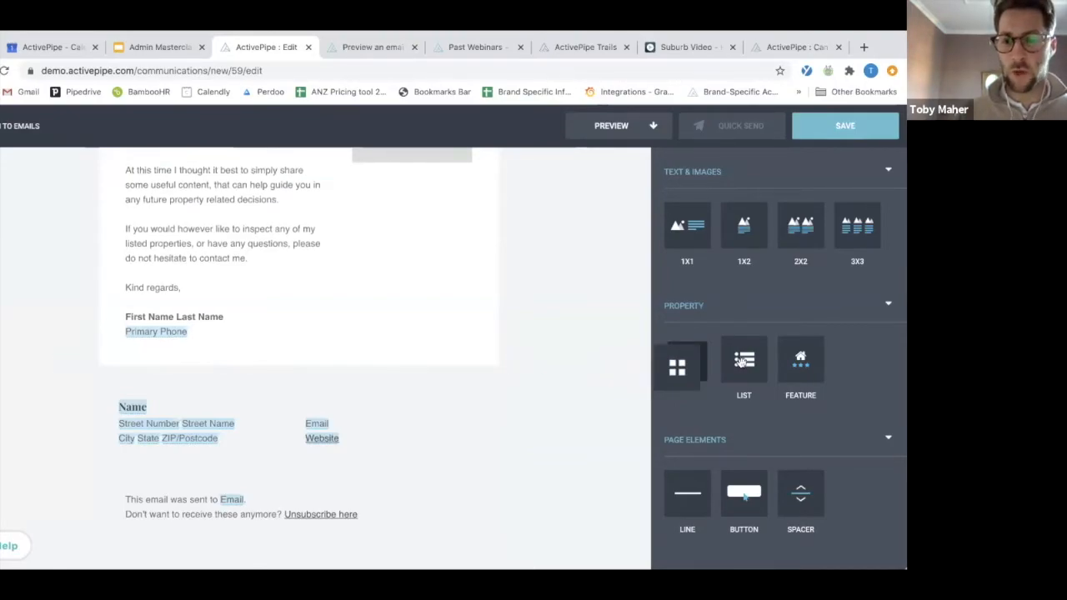
left_click_drag(469, 368, 474, 365)
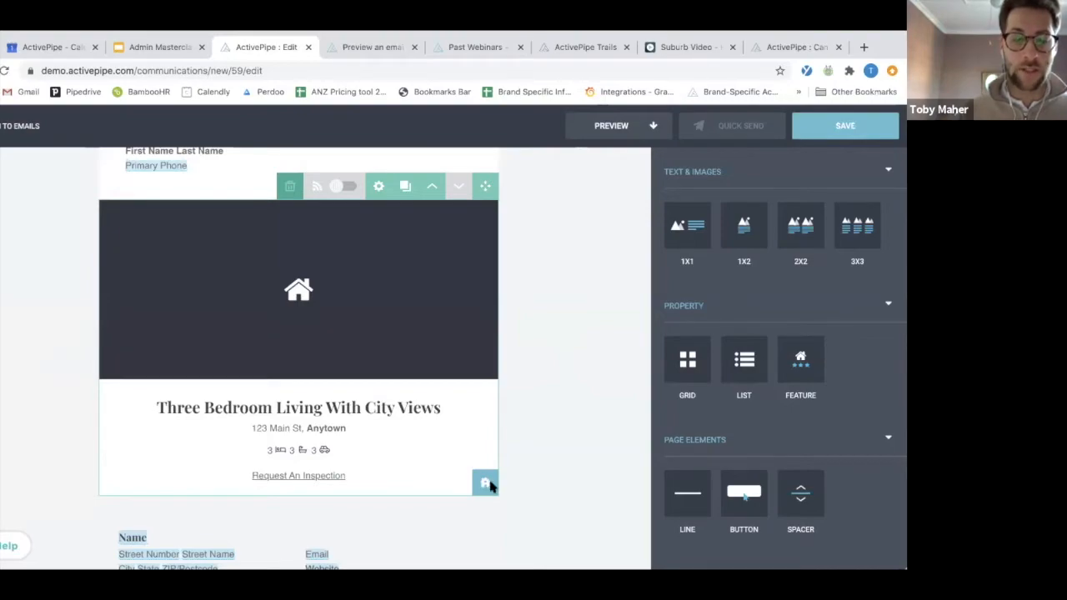
left_click(485, 483)
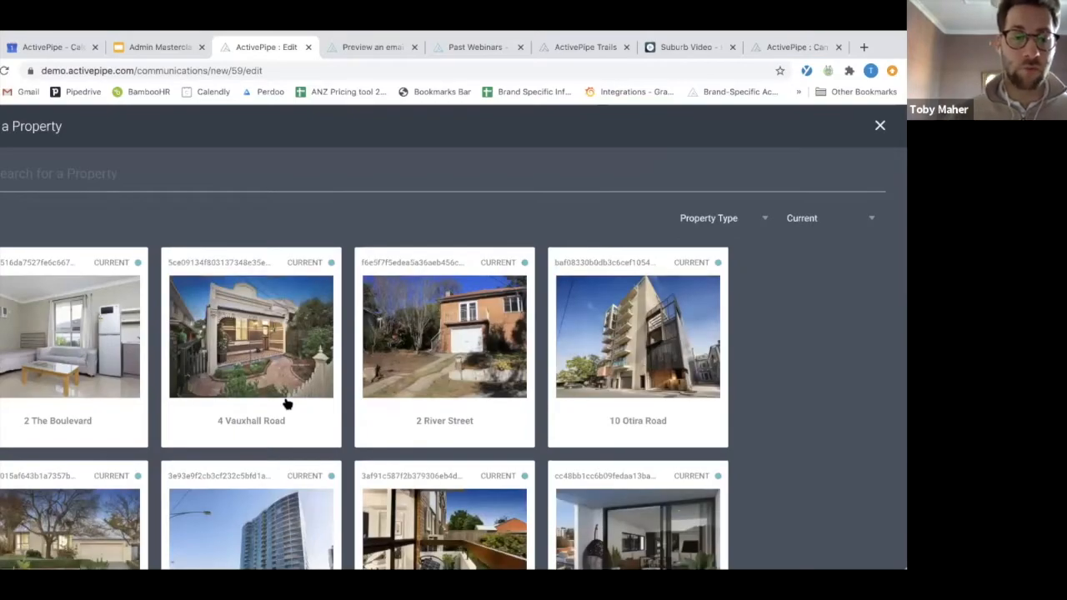
left_click(240, 358)
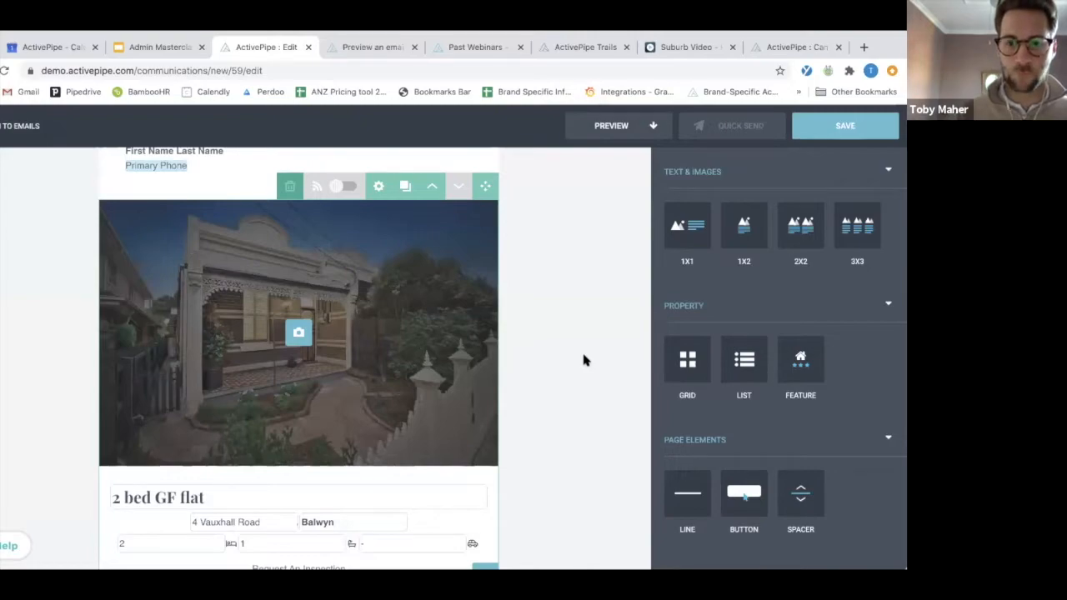
left_click(290, 189)
left_click(287, 189)
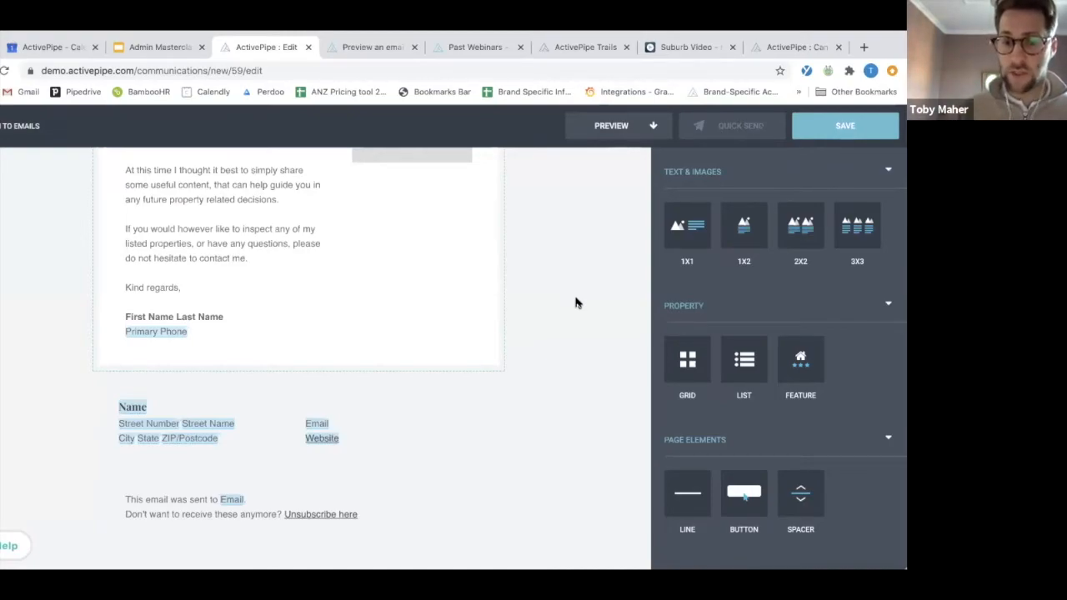
Drop a property grid under the signature, switch it to live listings, and open Define Properties
left_click_drag(689, 358, 492, 357)
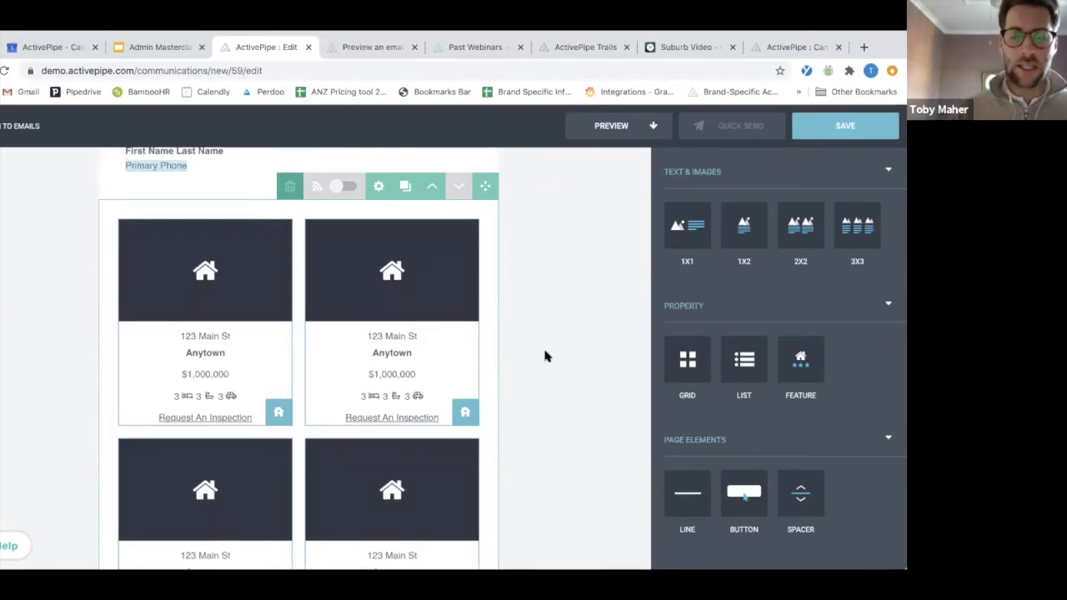
left_click(348, 187)
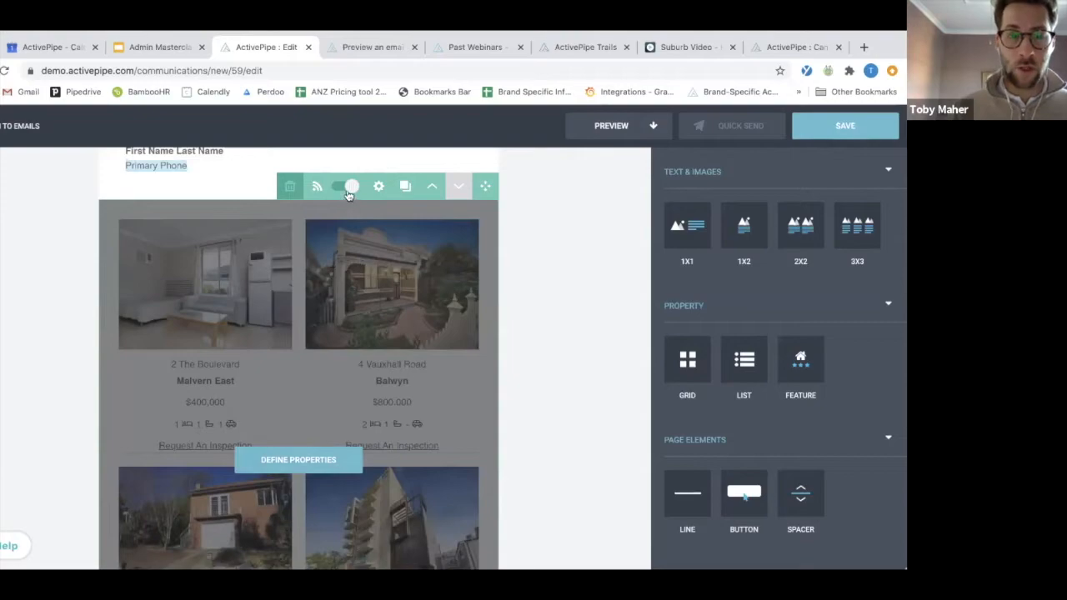
left_click(313, 461)
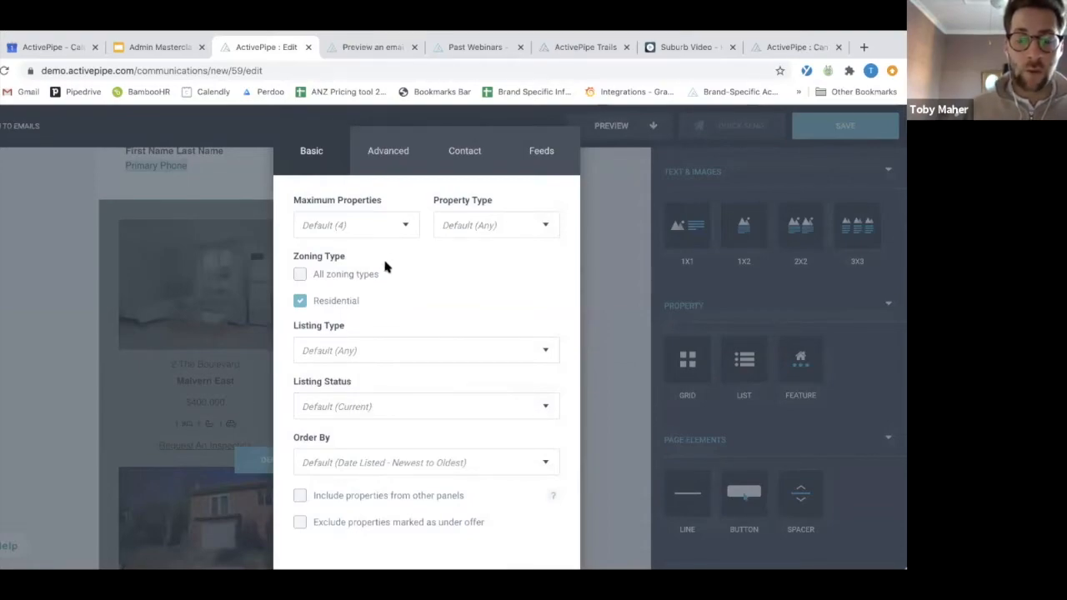
Review the Listing Status choices and the Contact filters, then cancel the property settings unchanged
scroll(395, 293, "down", 1)
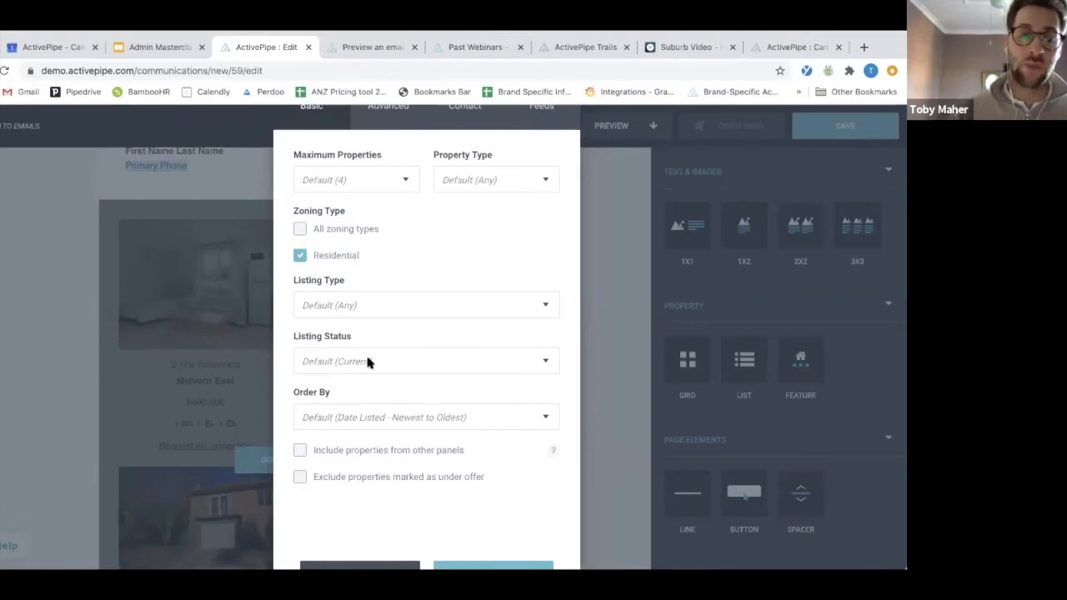
left_click(367, 362)
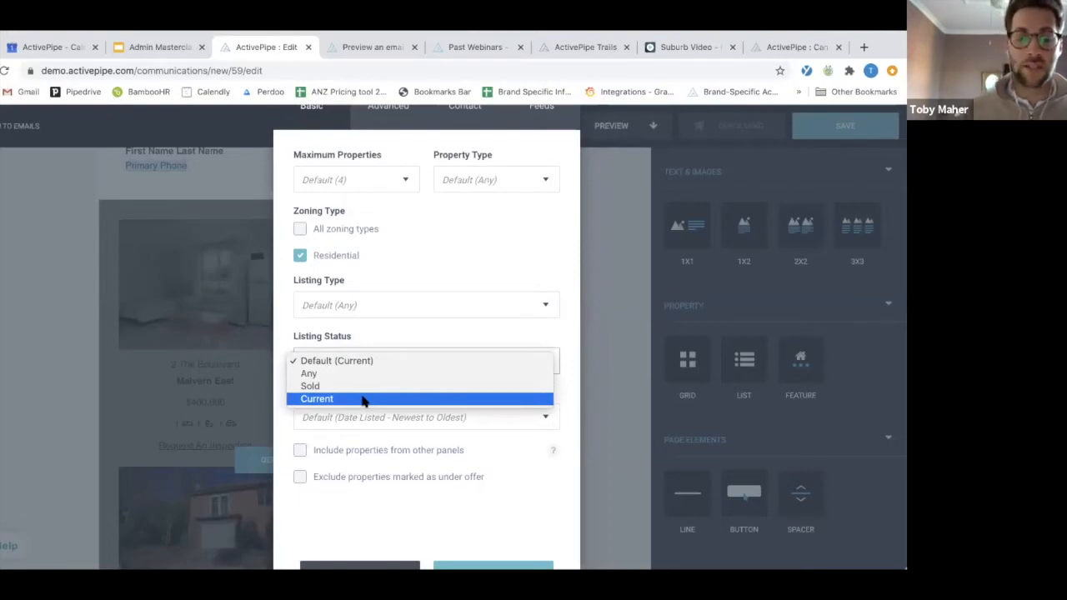
left_click(419, 338)
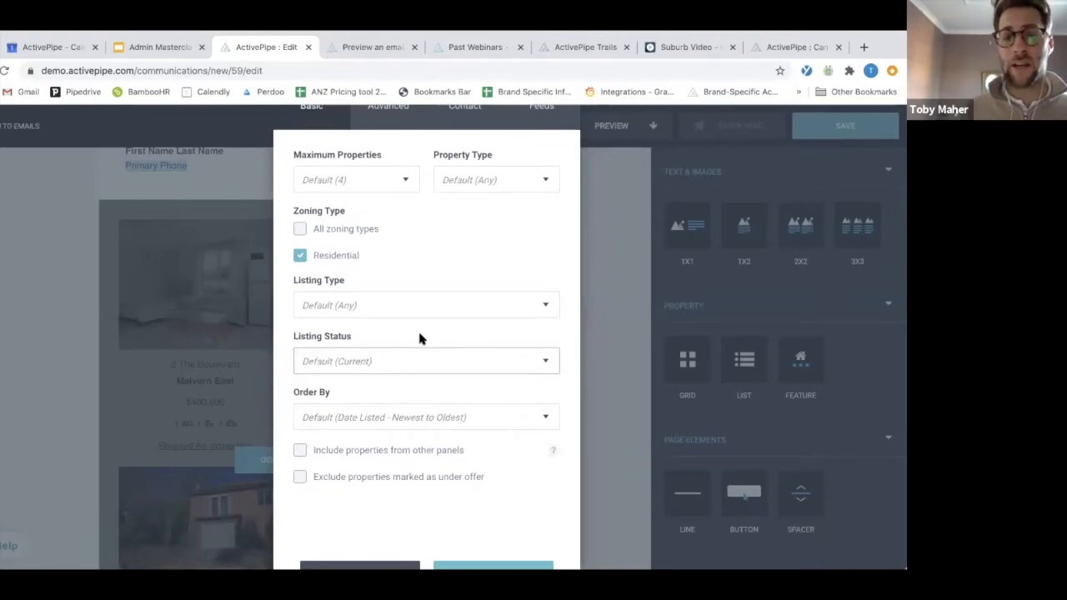
scroll(419, 337, "up", 1)
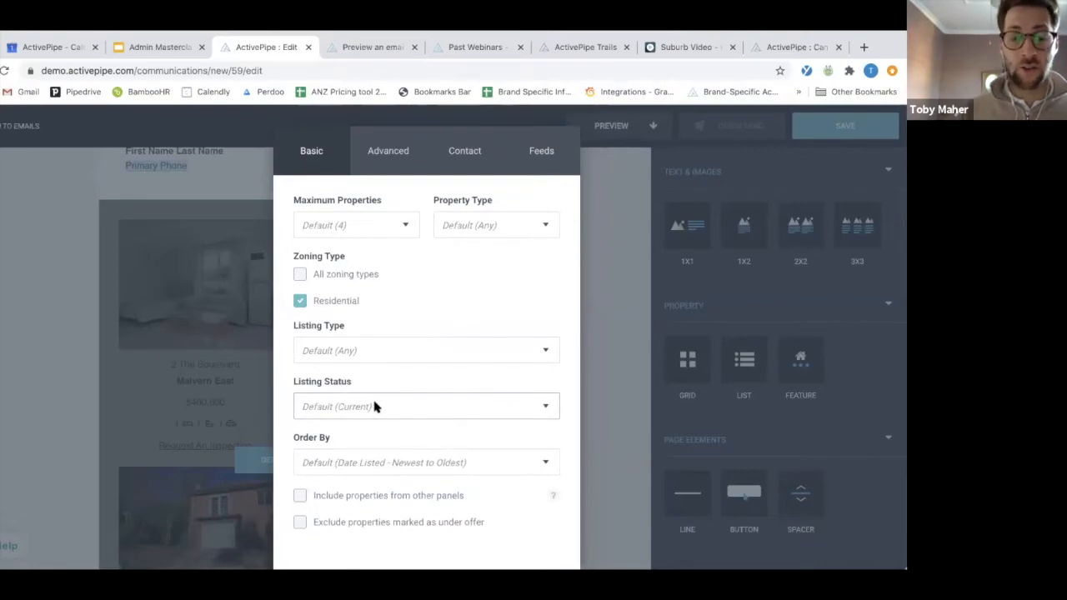
left_click(466, 152)
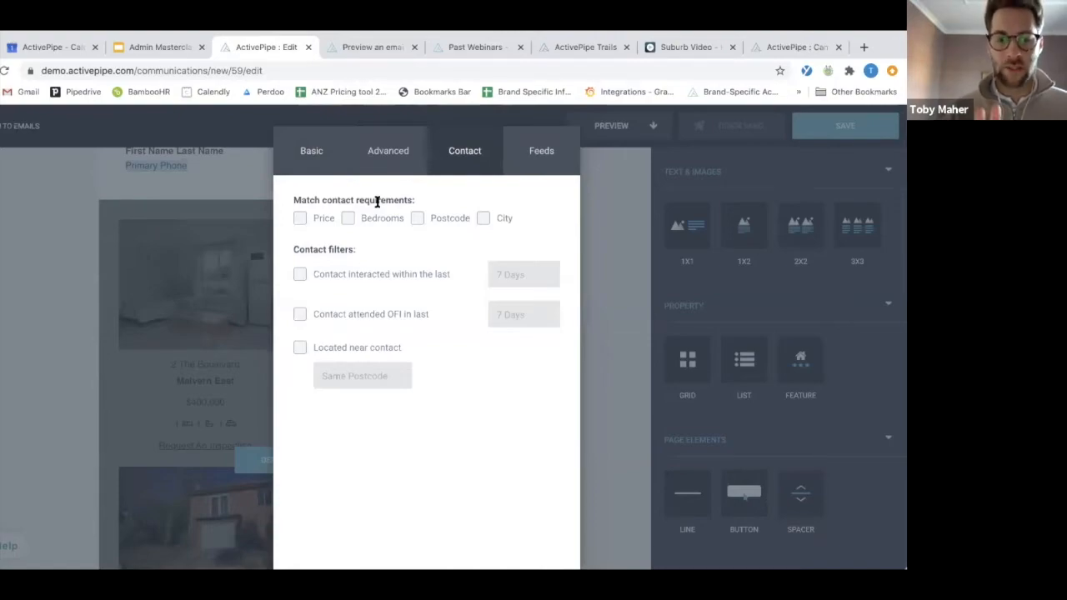
scroll(377, 202, "down", 2)
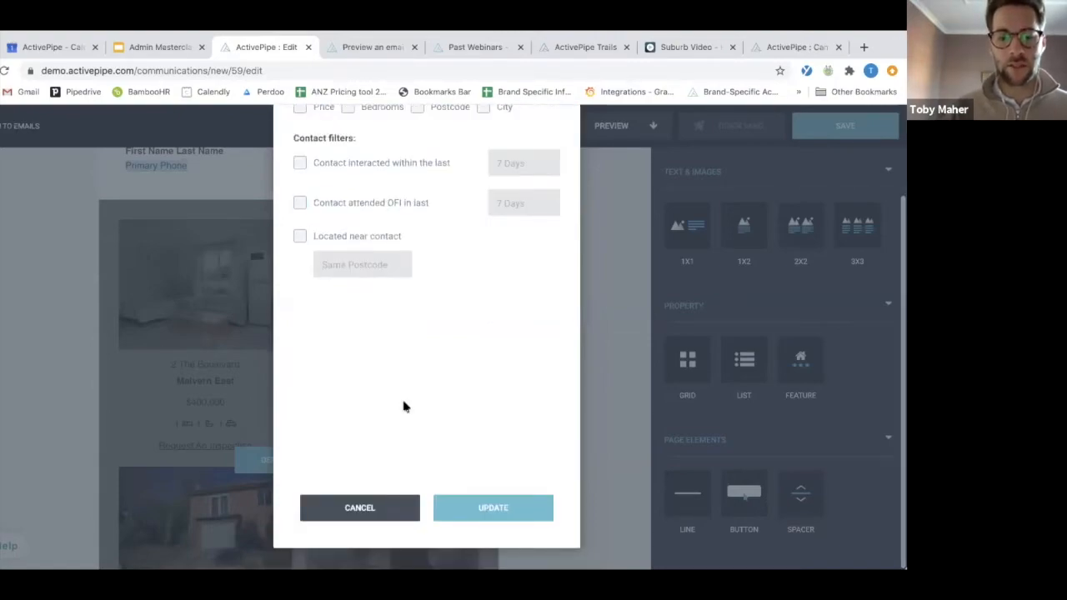
left_click(360, 508)
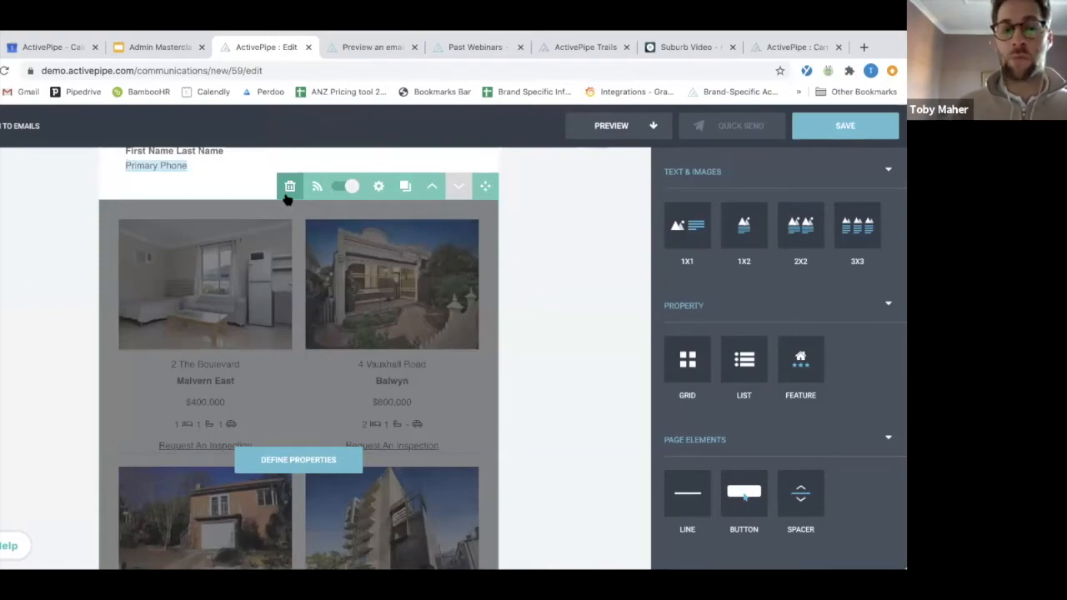
left_click(298, 458)
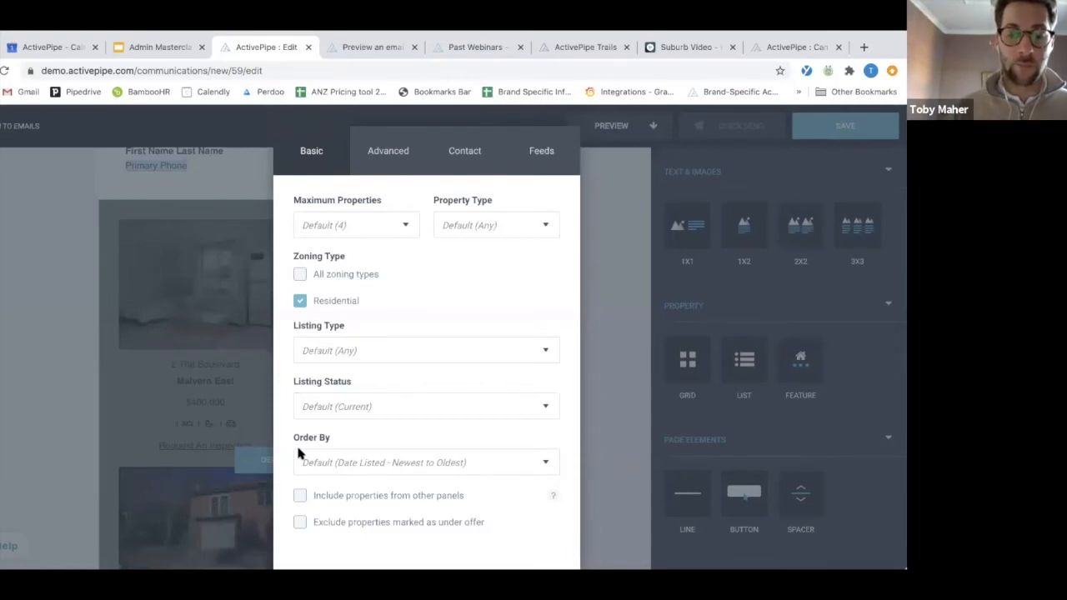
left_click(390, 158)
left_click(315, 284)
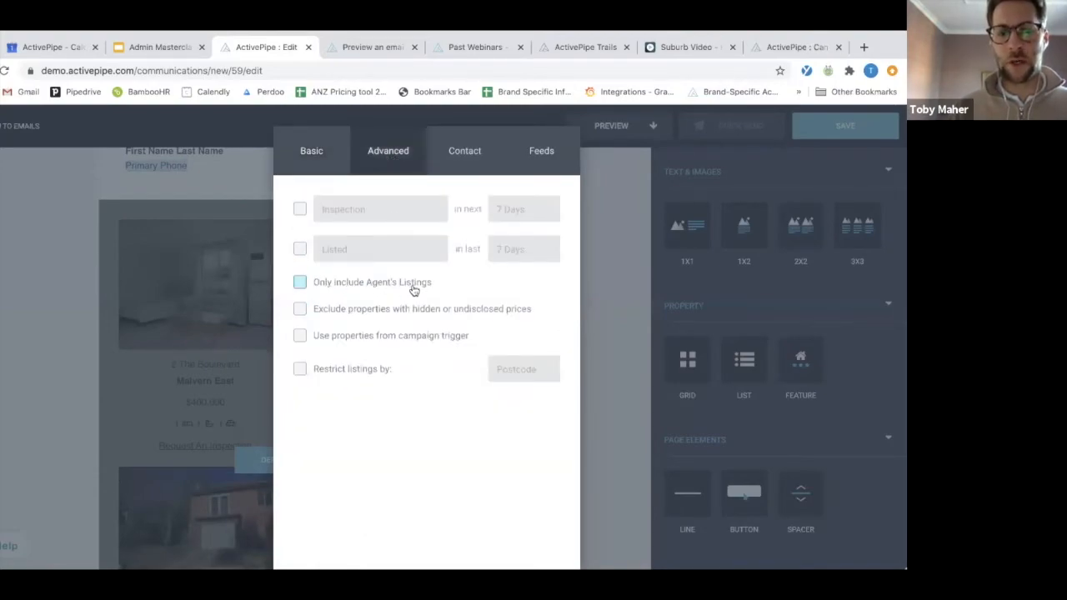
left_click(302, 285)
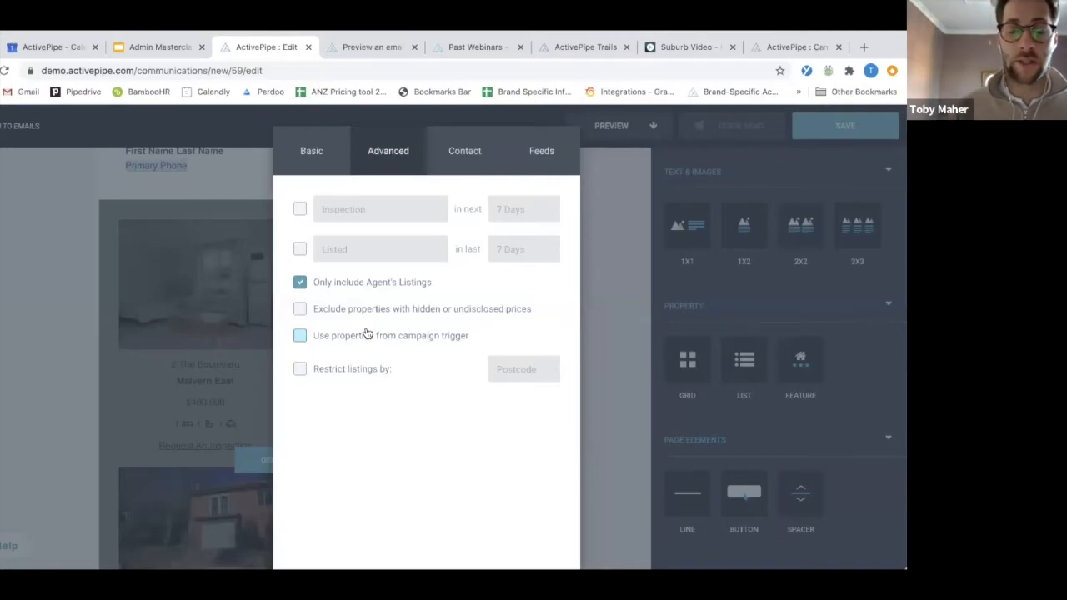
scroll(366, 333, "down", 2)
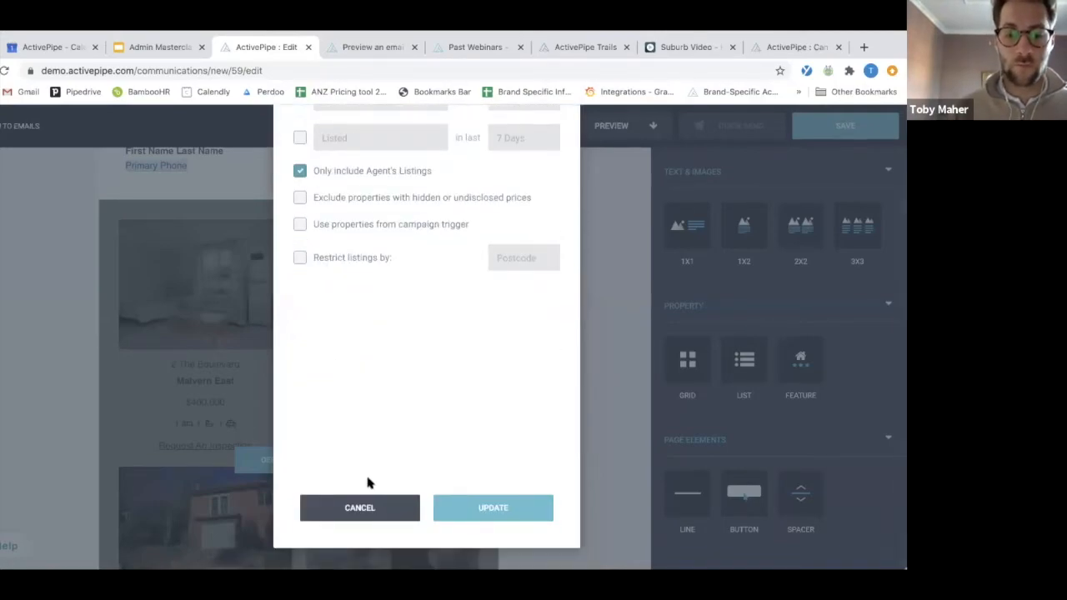
left_click(377, 508)
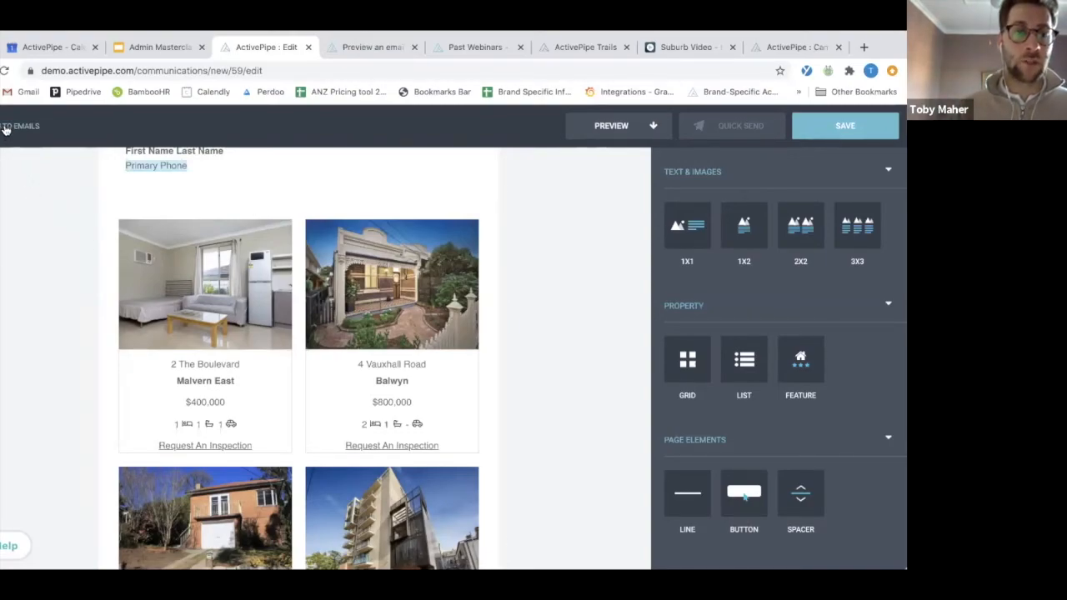
Return to the emails list, discarding the Property Panels editor's unsaved changes
left_click(5, 129)
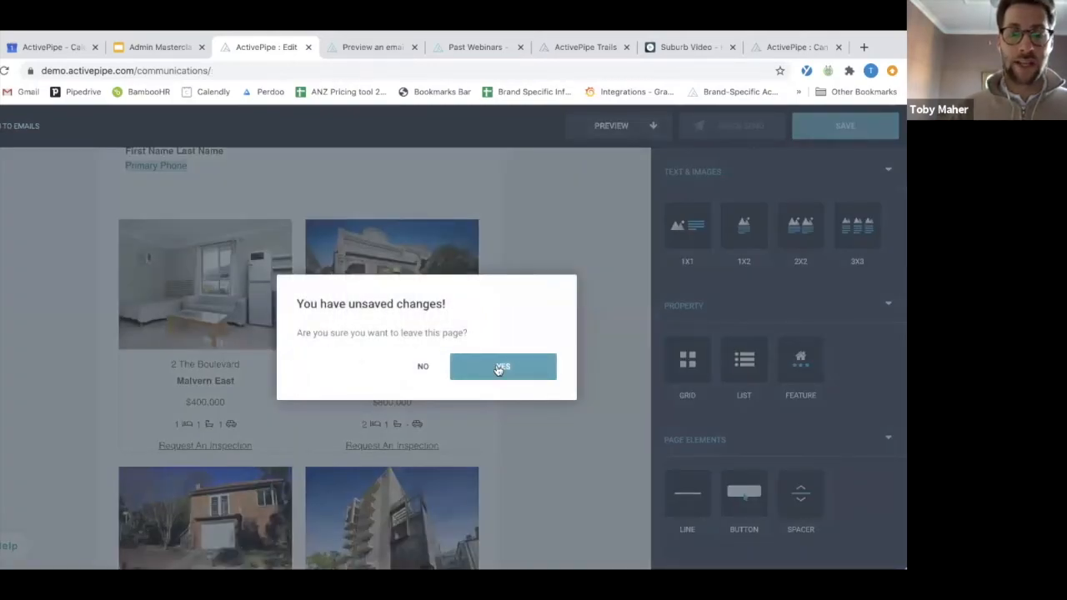
left_click(499, 366)
Create a campaign named 'Daily Buyer Match' from the Campaigns page and continue into its builder
mouse_move(25, 266)
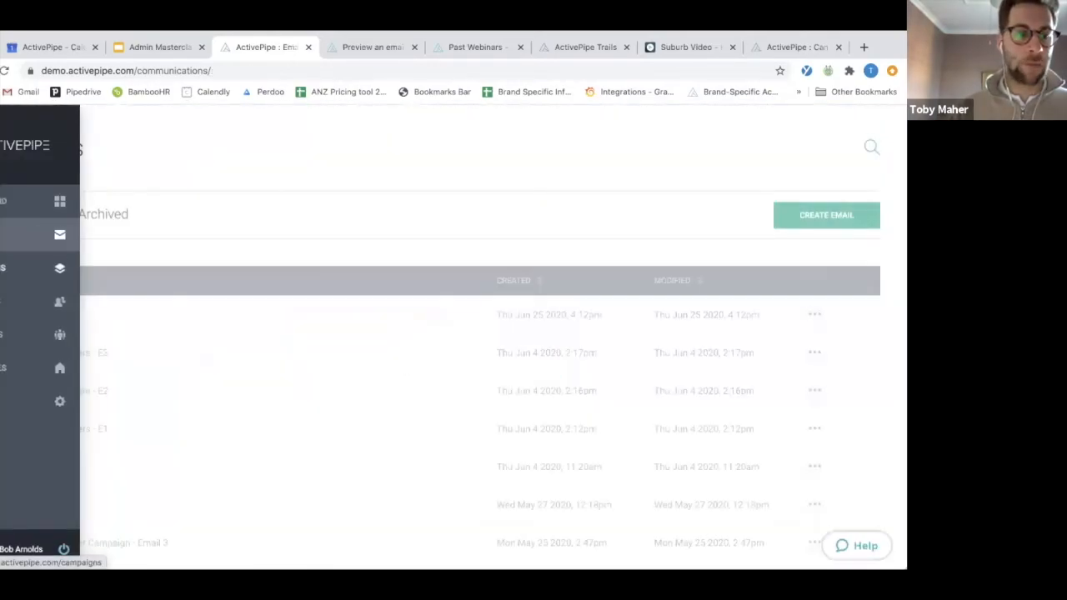
left_click(25, 267)
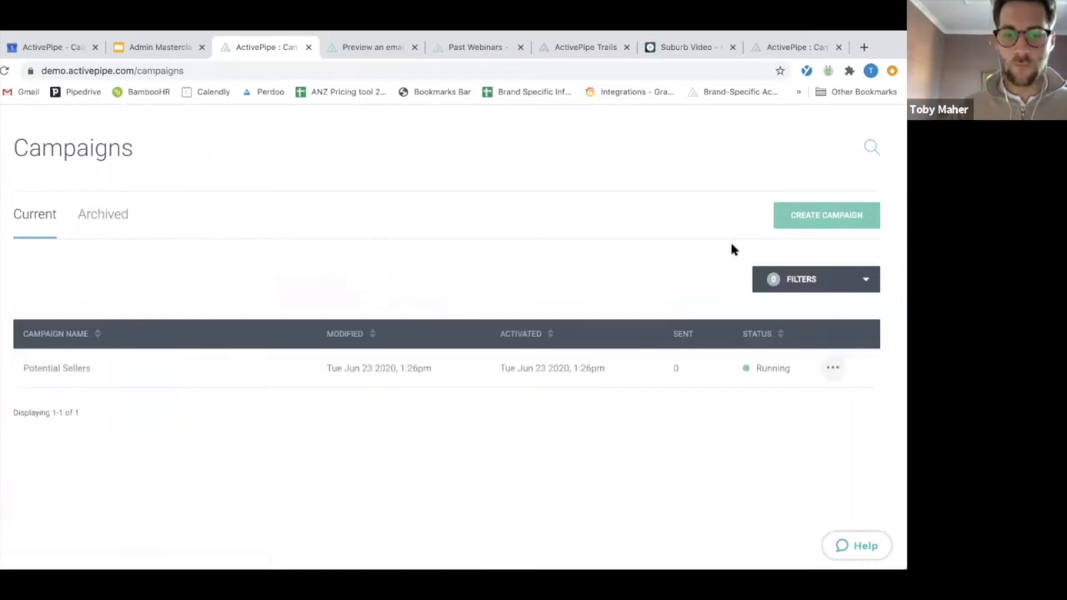
left_click(819, 218)
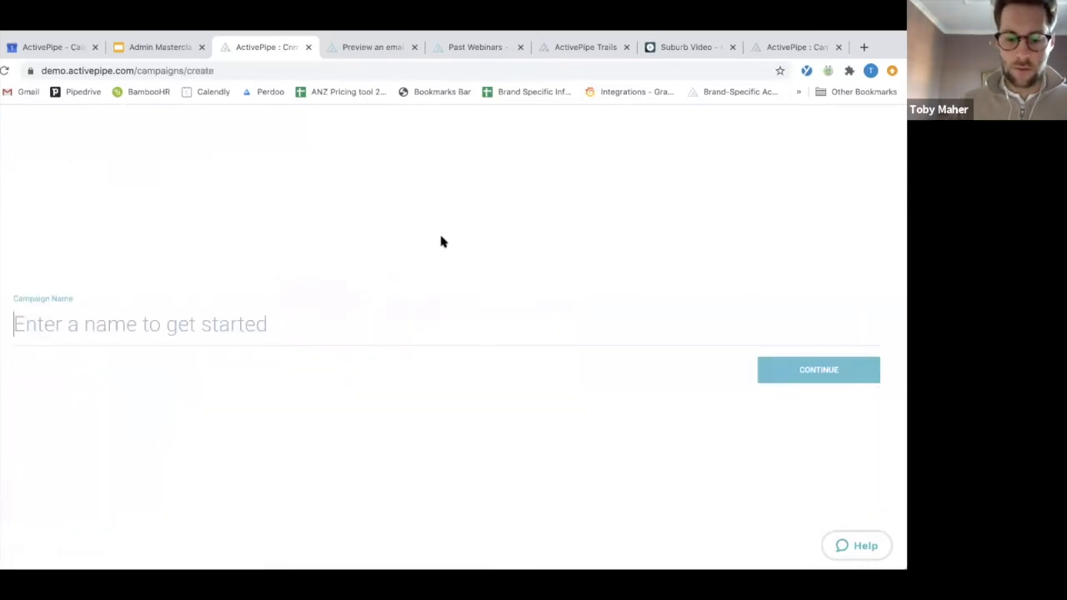
type("Dail")
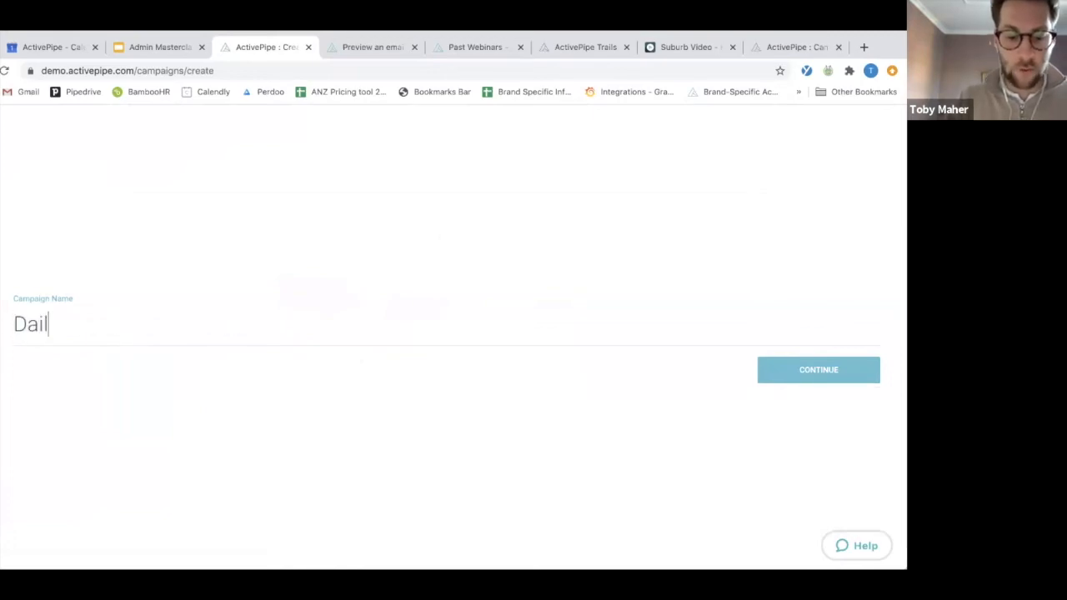
type("y Buyer ")
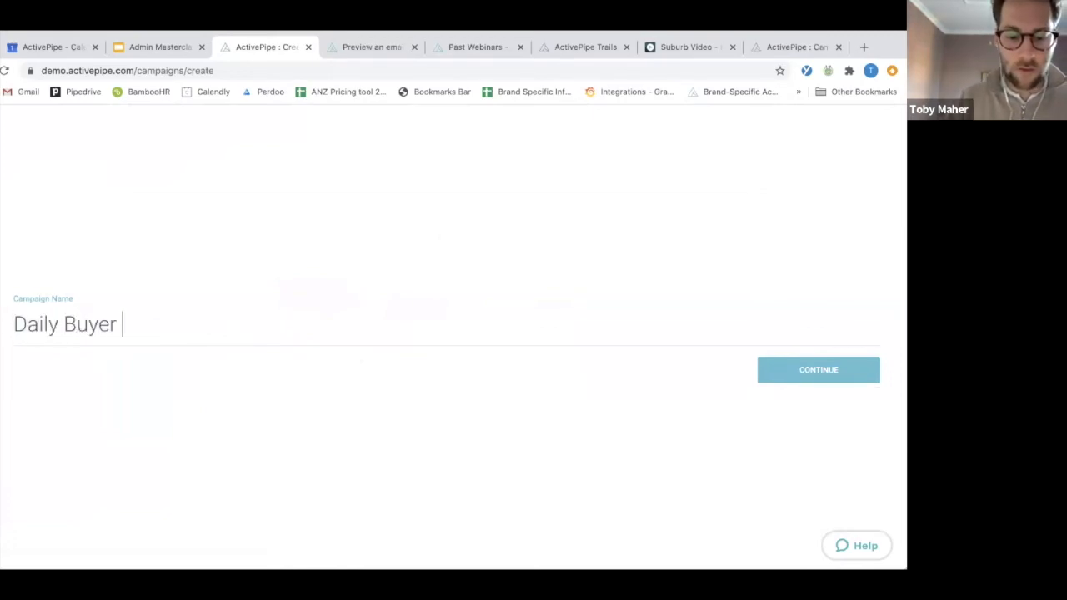
type("Match")
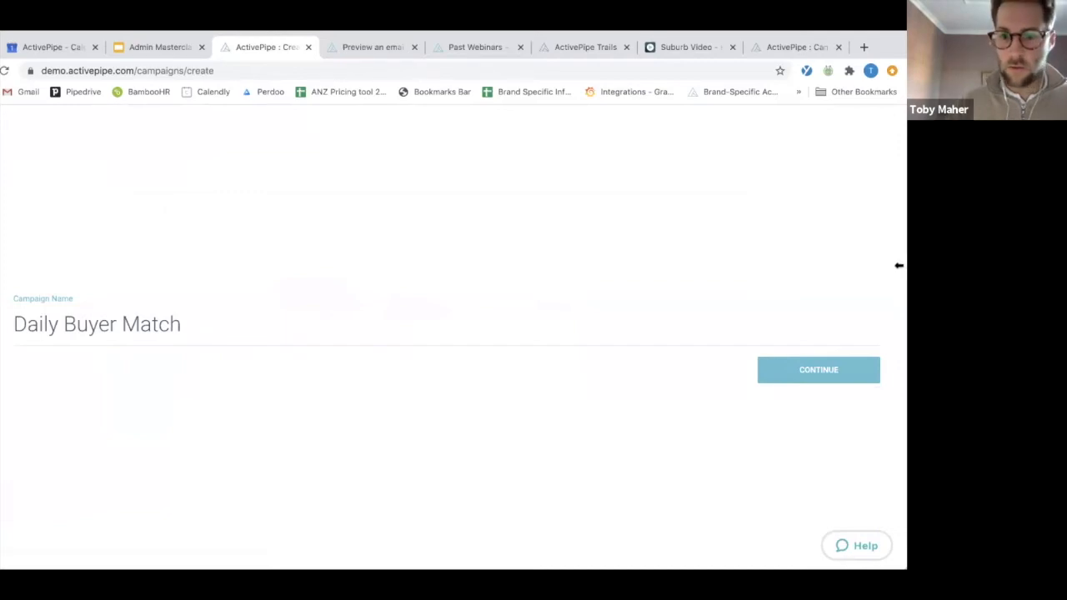
left_click(815, 372)
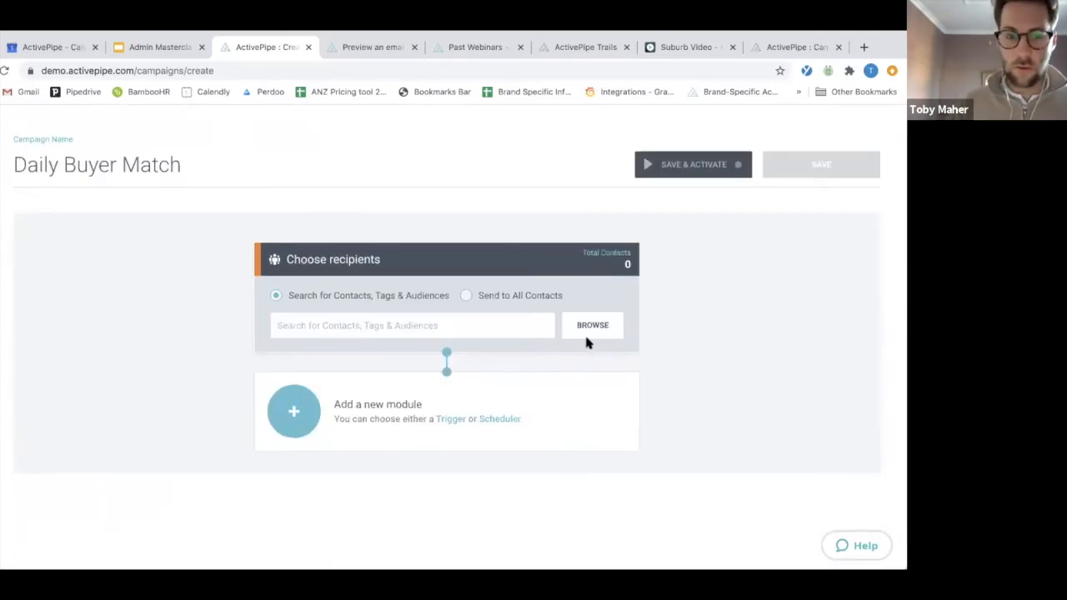
Set the campaign to Send to All Contacts (103) and bring up the module picker via Scheduler
left_click(466, 296)
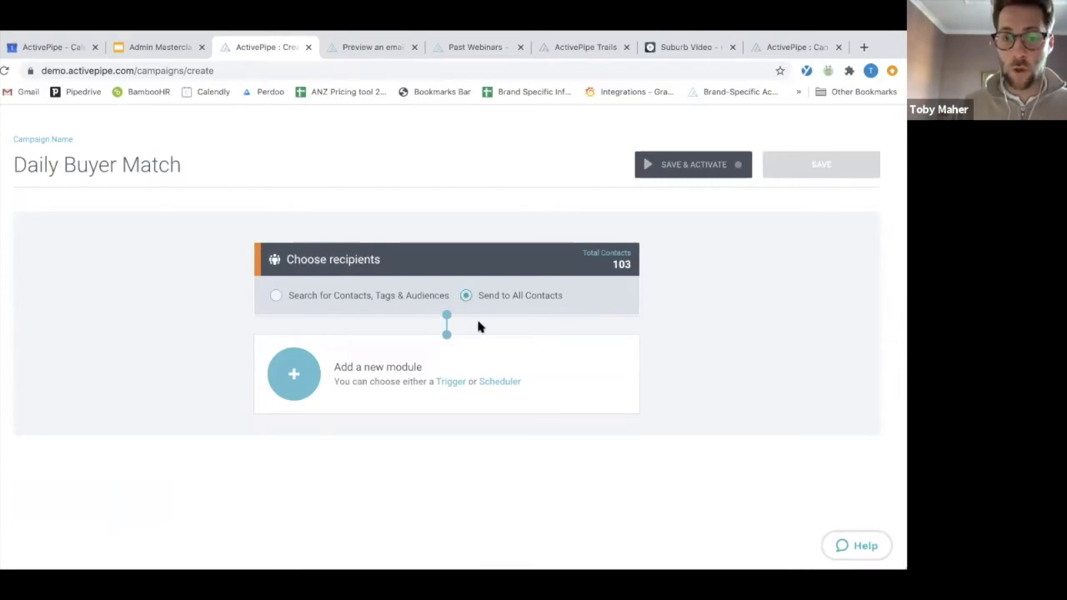
left_click(500, 381)
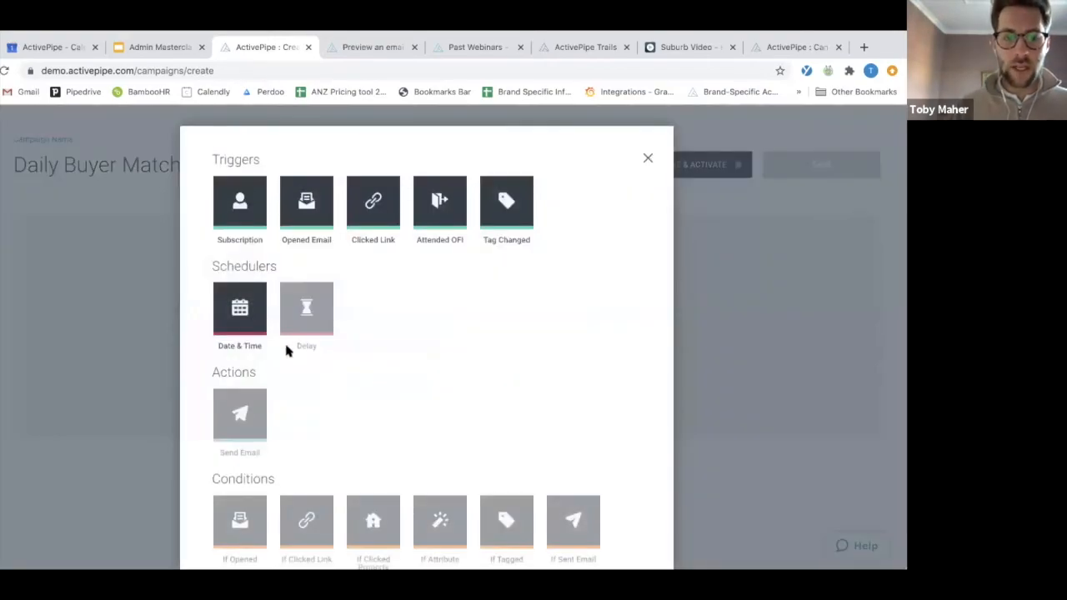
Add a Date & Time schedule with a send time of 05:00 PM
left_click(240, 310)
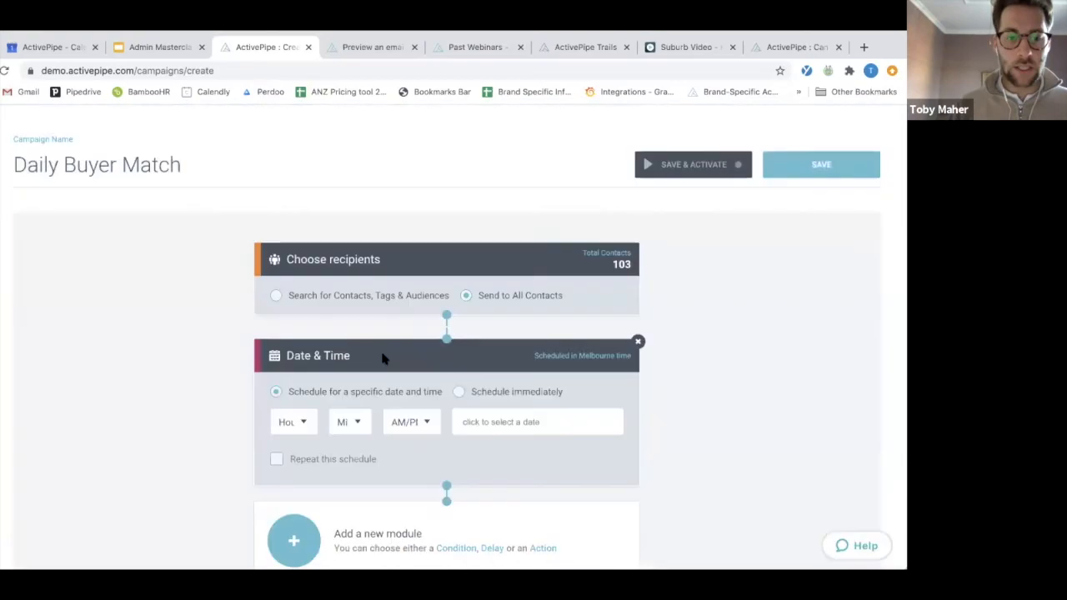
scroll(366, 350, "down", 1)
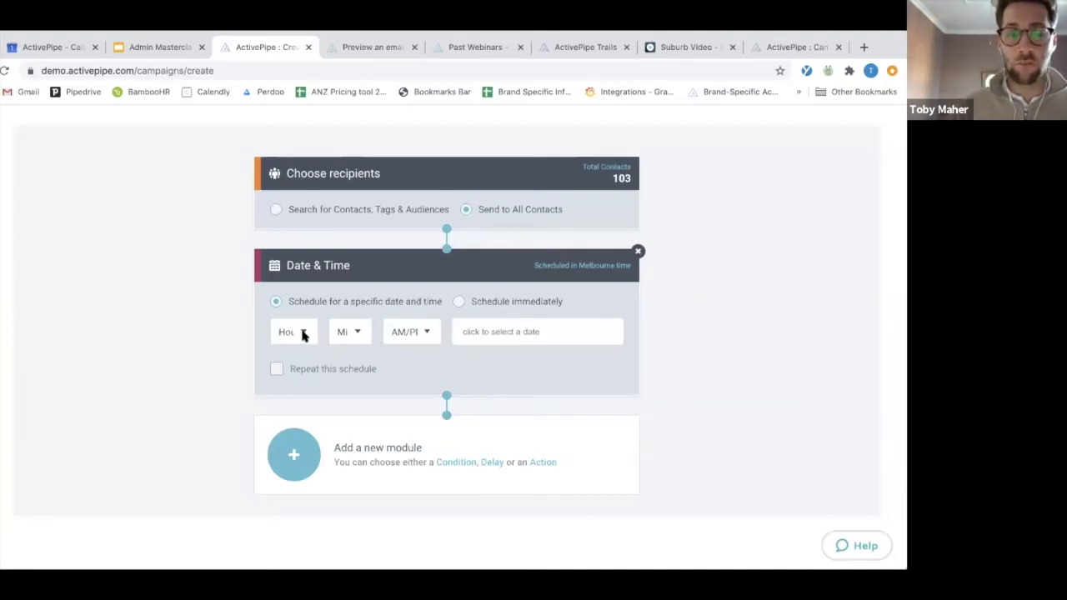
left_click(302, 333)
left_click(298, 394)
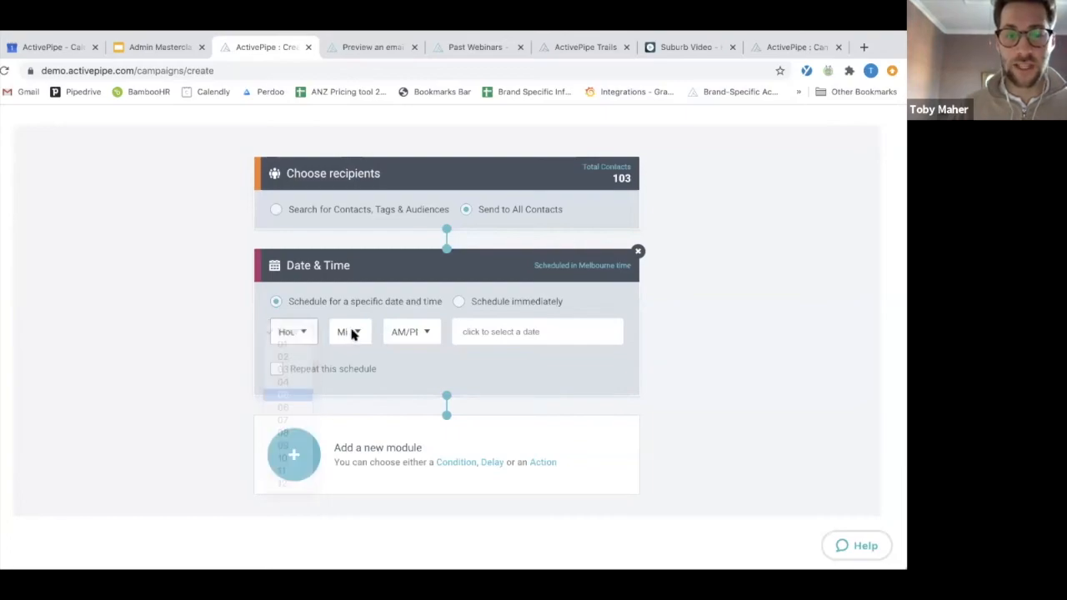
left_click(344, 335)
left_click(357, 344)
left_click(414, 336)
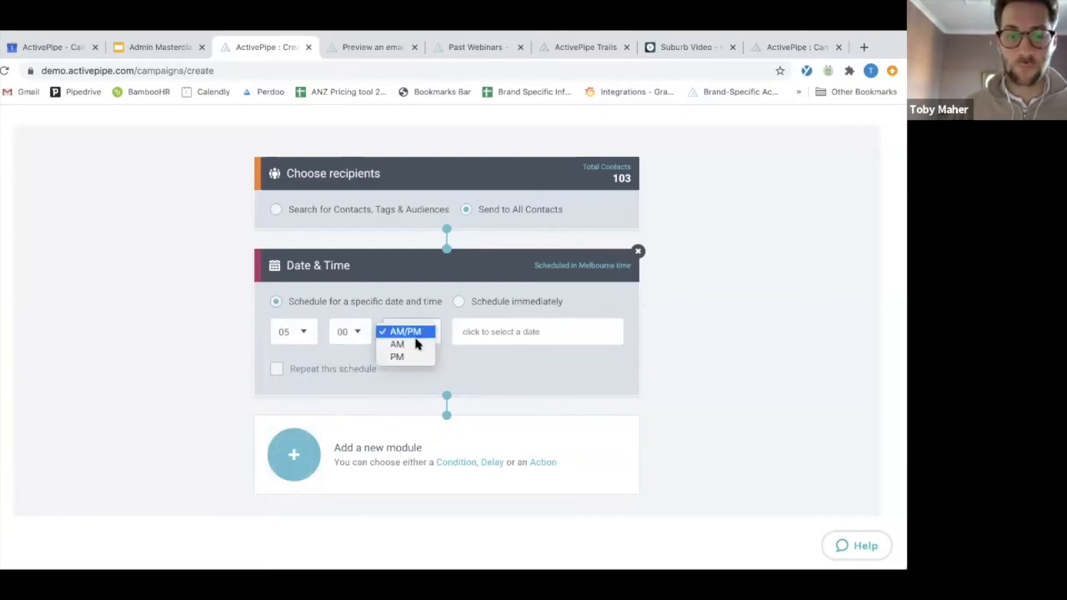
left_click(397, 357)
Start the schedule on Wednesday, July 1st 2020 and repeat it every day
left_click(485, 333)
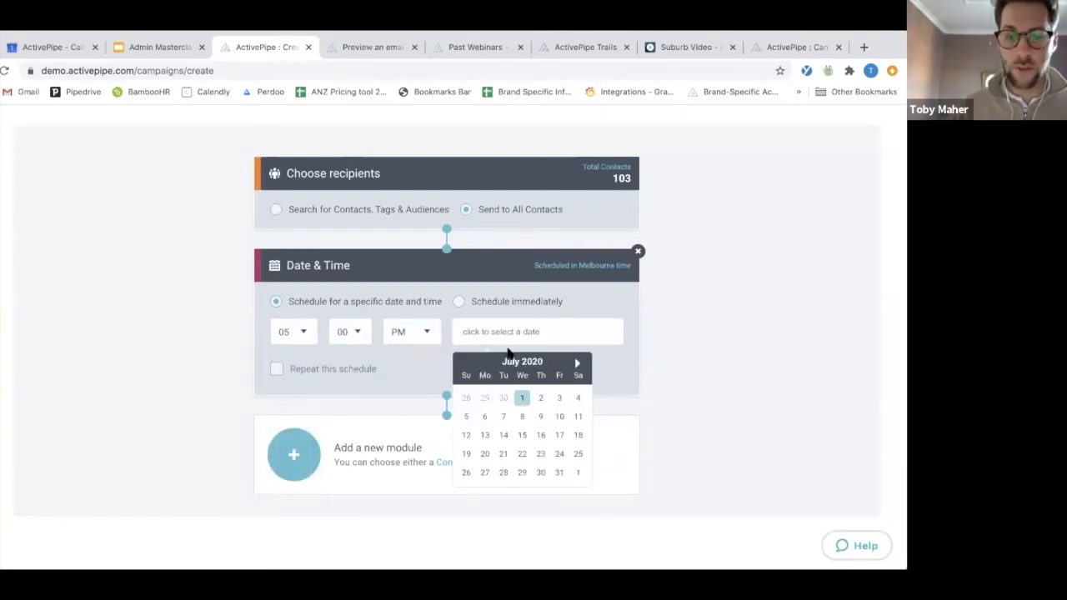
left_click(522, 399)
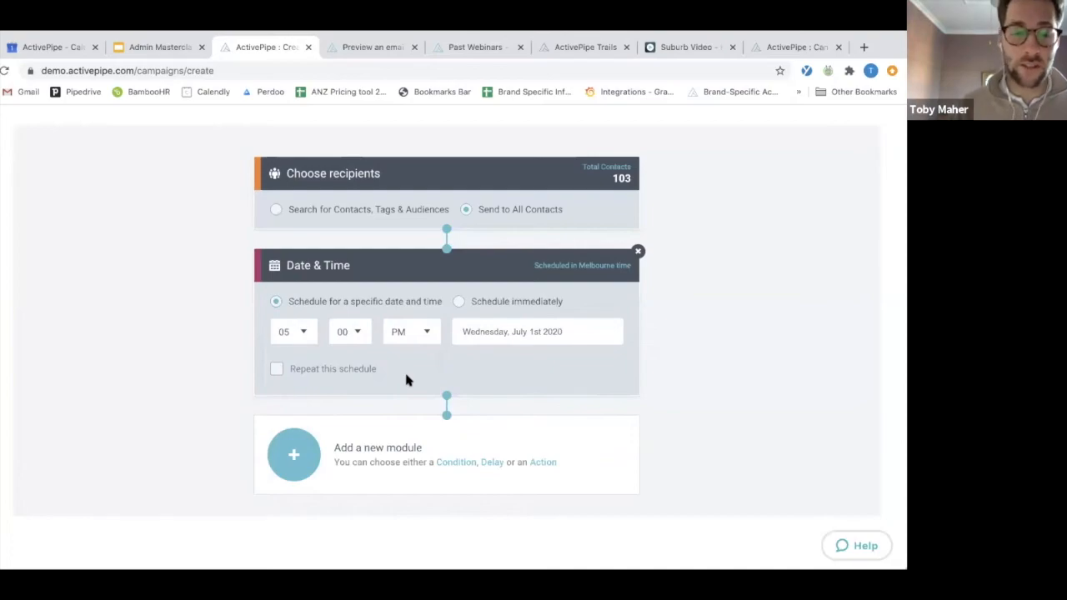
left_click(277, 371)
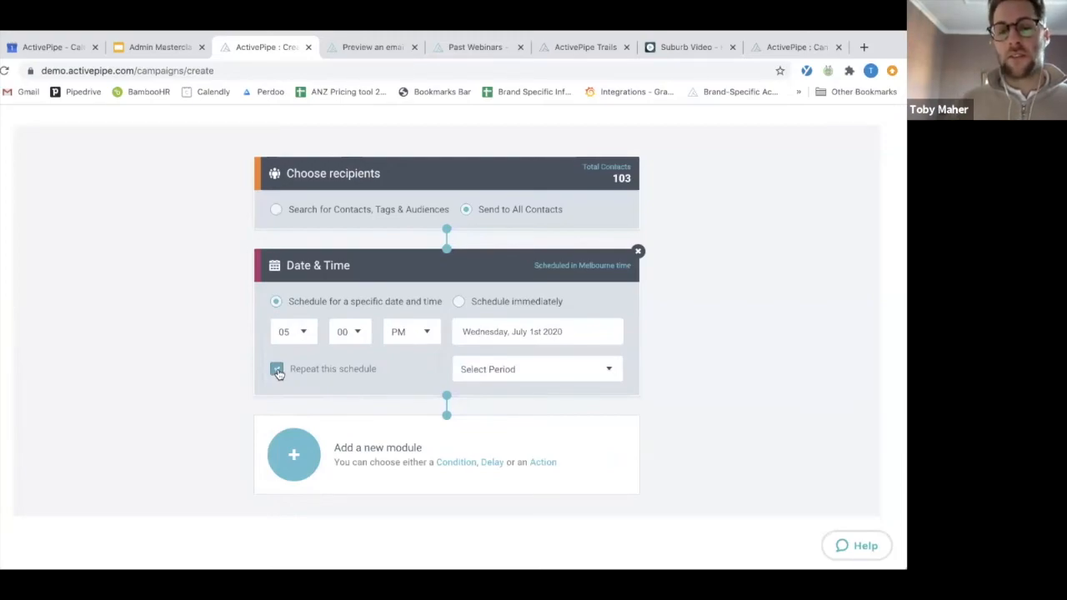
left_click(524, 371)
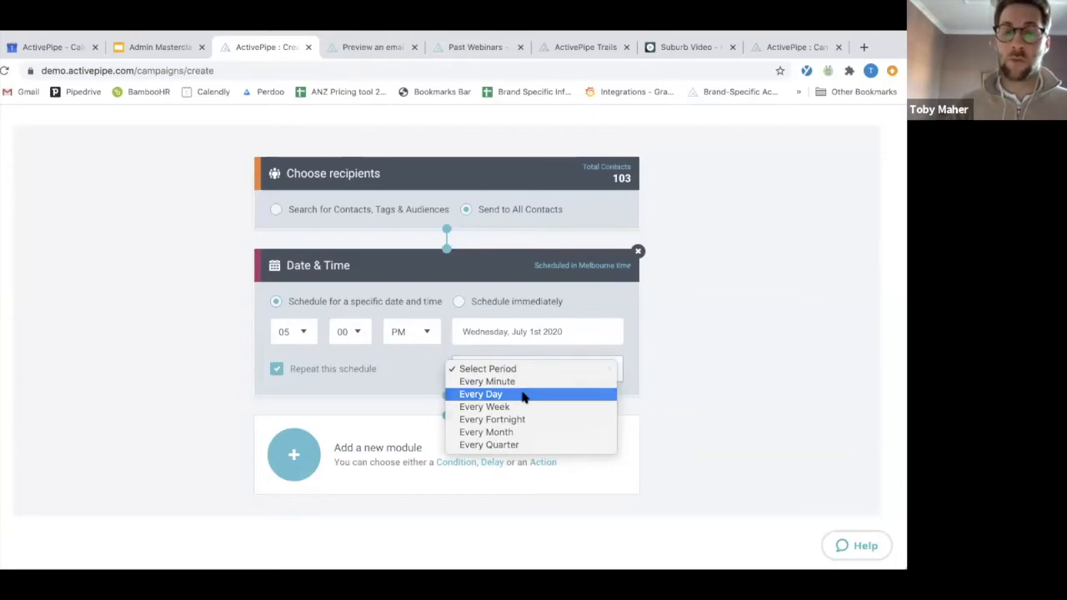
left_click(523, 395)
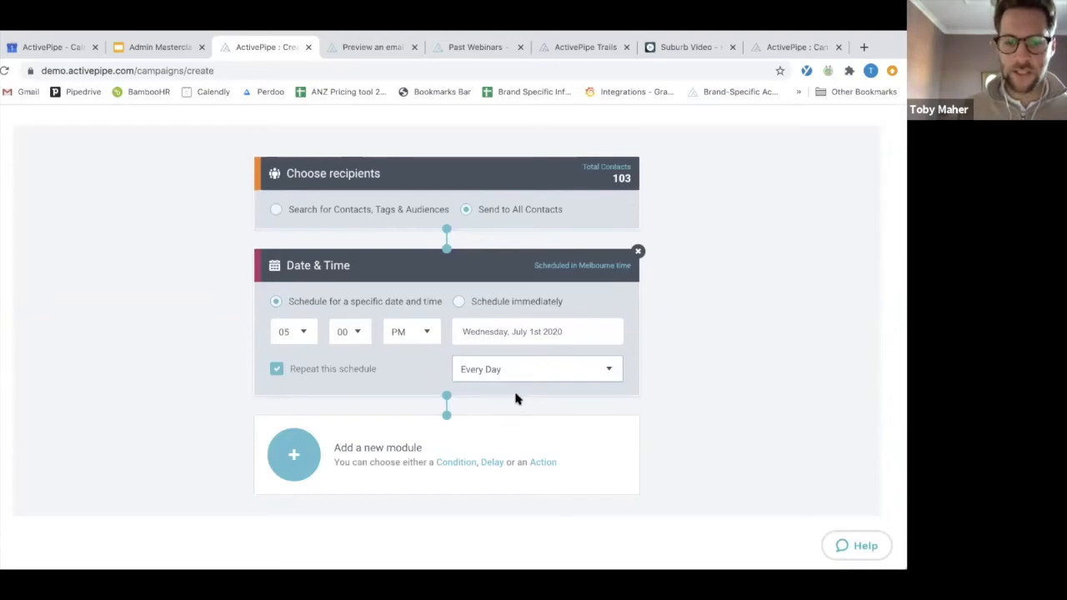
Add a Send Email action after the schedule that sends the existing 'sample' email
left_click(543, 461)
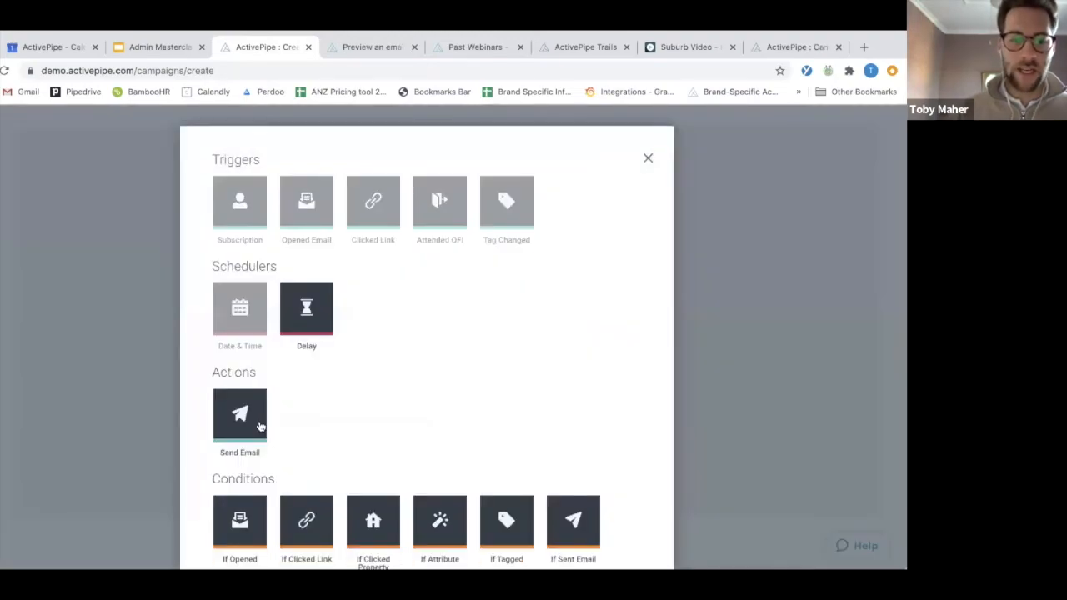
left_click(248, 421)
scroll(382, 416, "down", 1)
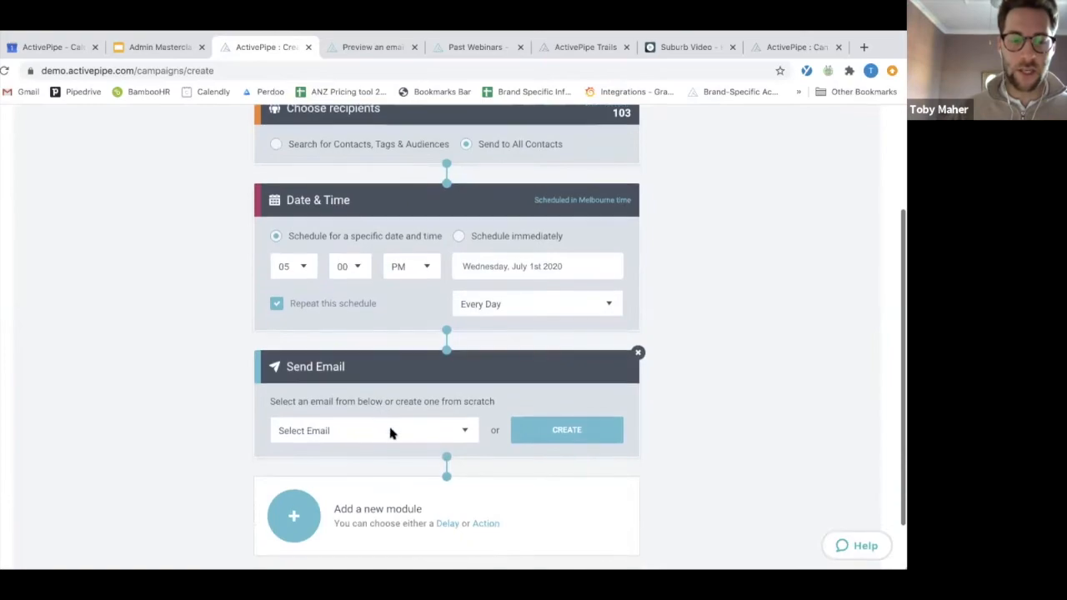
left_click(392, 430)
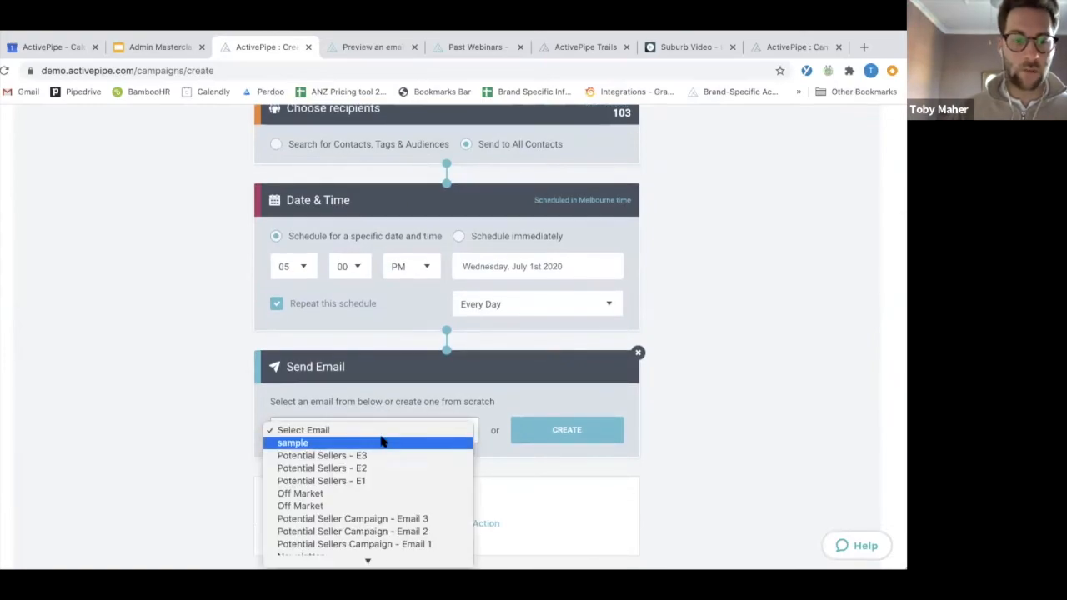
left_click(380, 442)
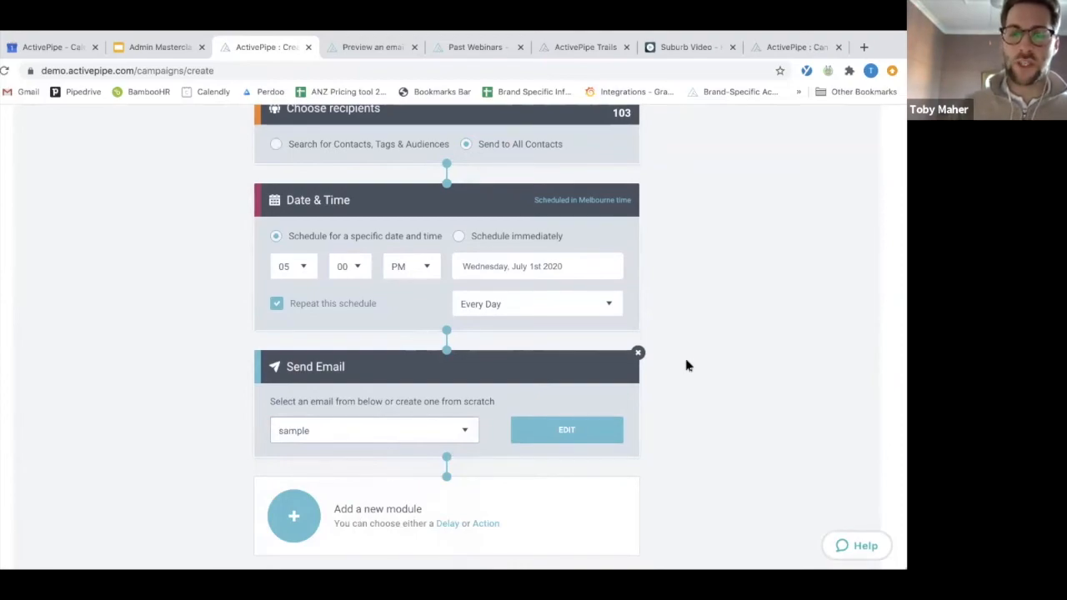
scroll(687, 364, "up", 3)
scroll(687, 364, "up", 1)
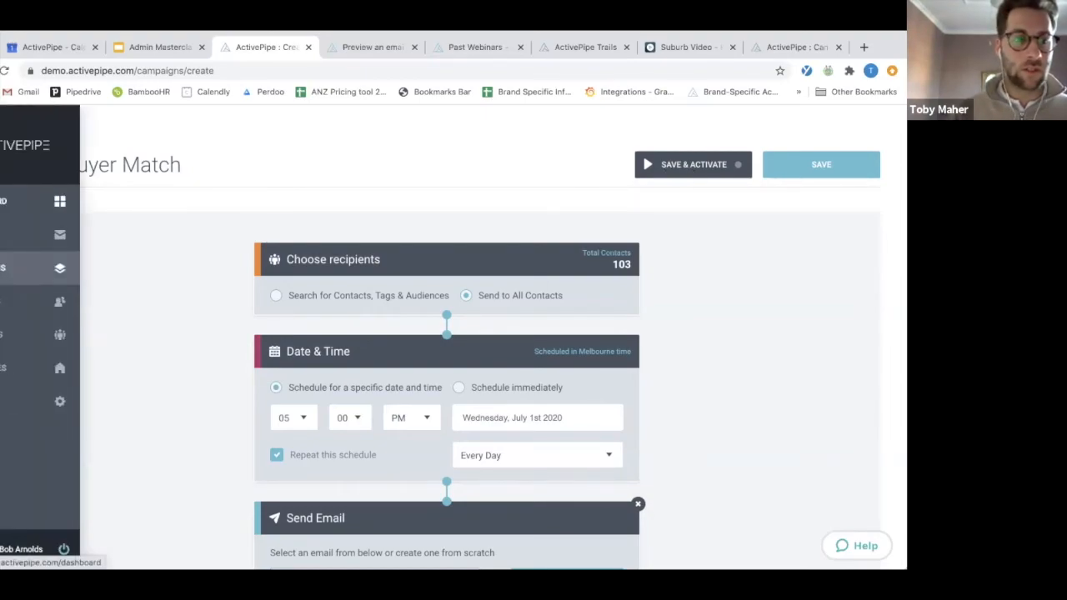
Go to the Dashboard, discarding the campaign's unsaved changes
left_click(9, 201)
left_click(492, 365)
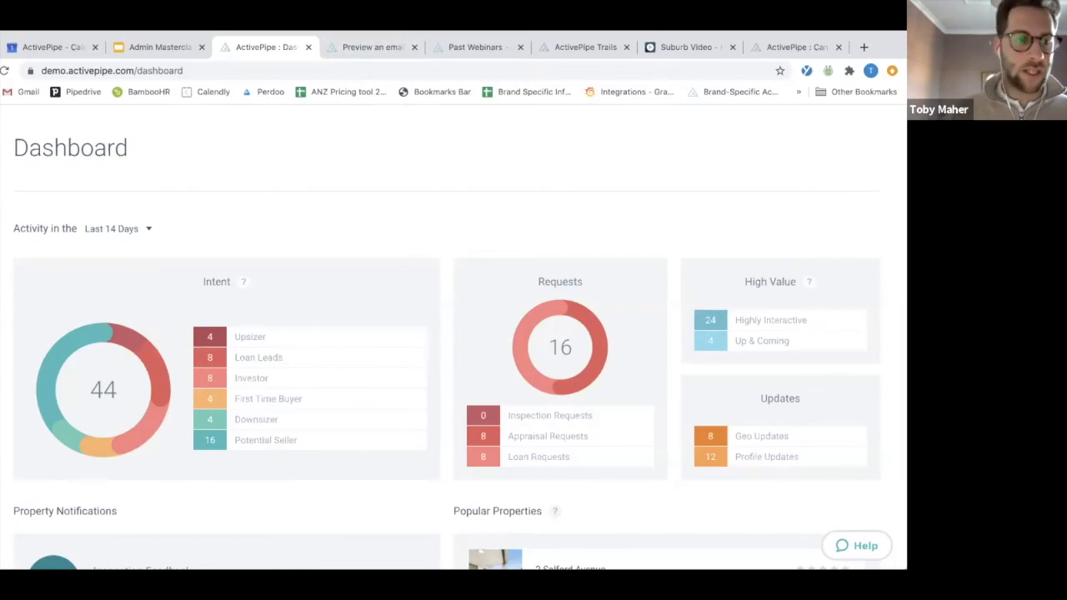
Create the 'Property Panels' email from Newtown Template AU, then view the 'Preview an email' help article
left_click(62, 236)
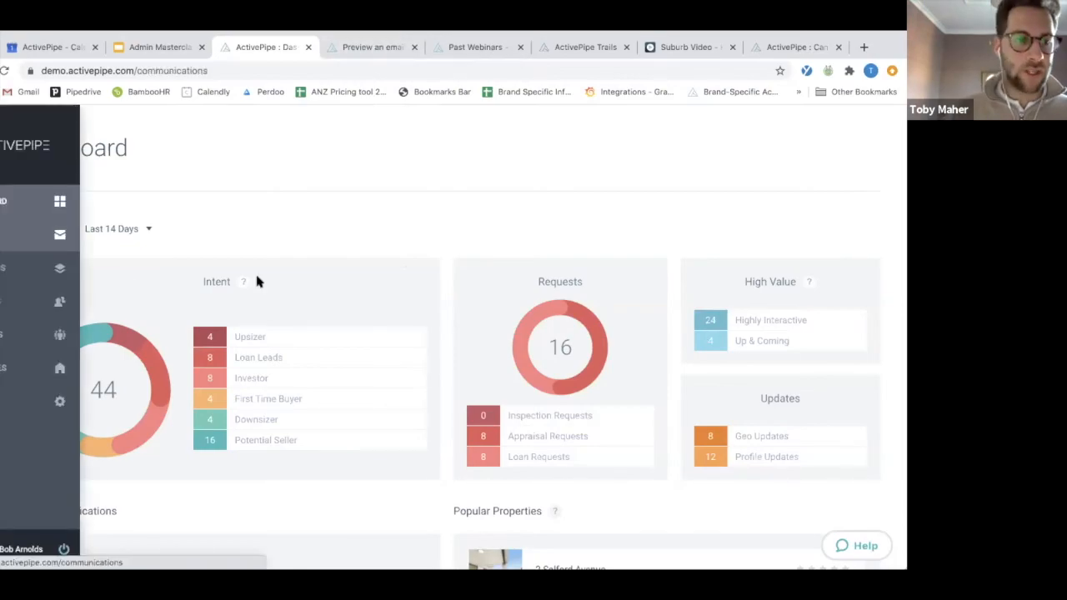
left_click(784, 224)
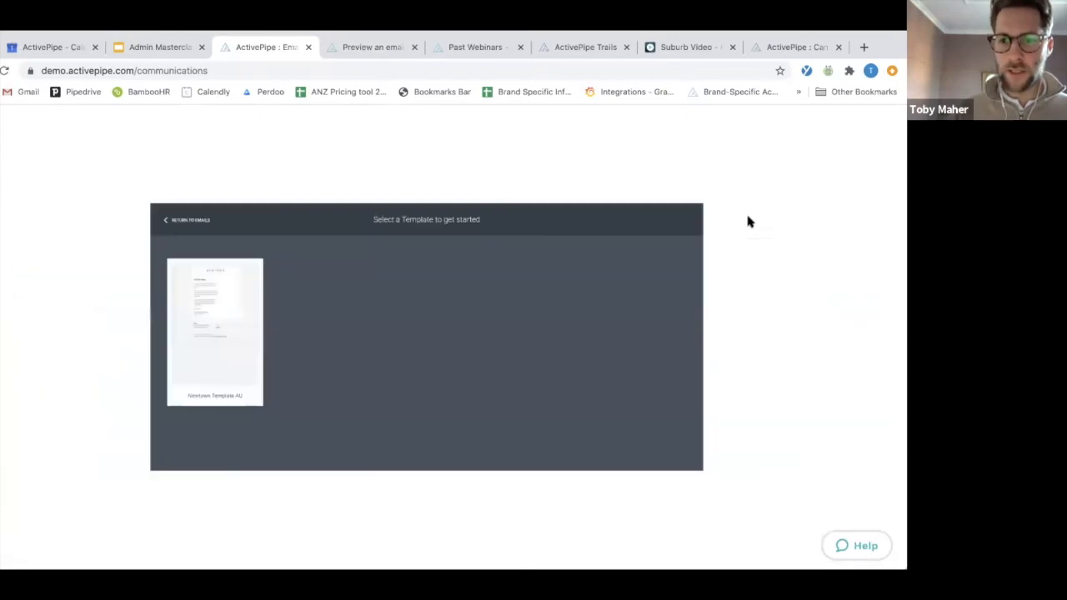
left_click(131, 343)
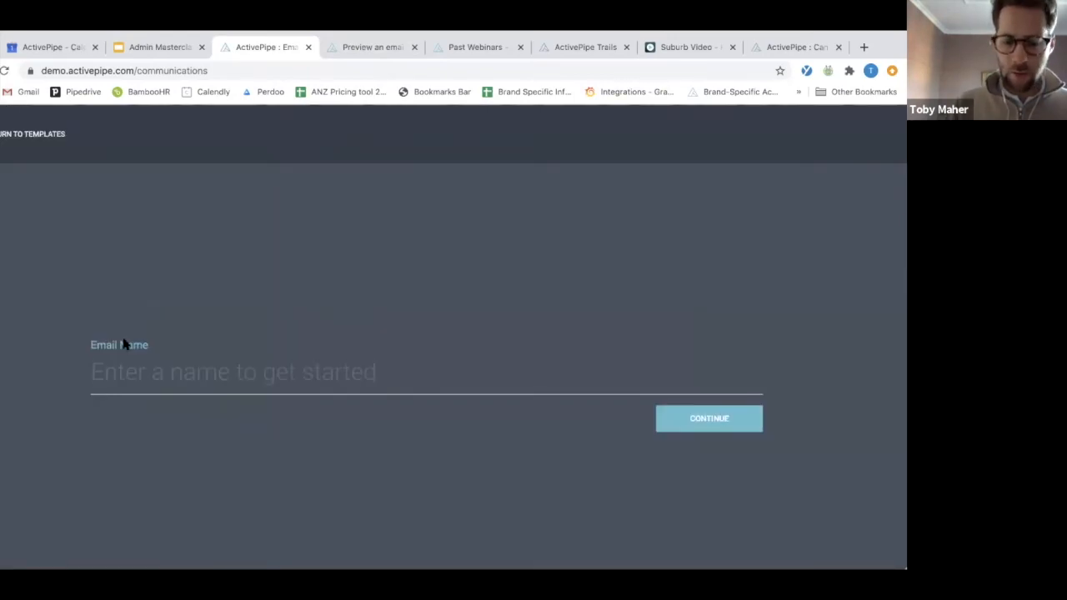
type("pro")
left_click(153, 404)
left_click(705, 419)
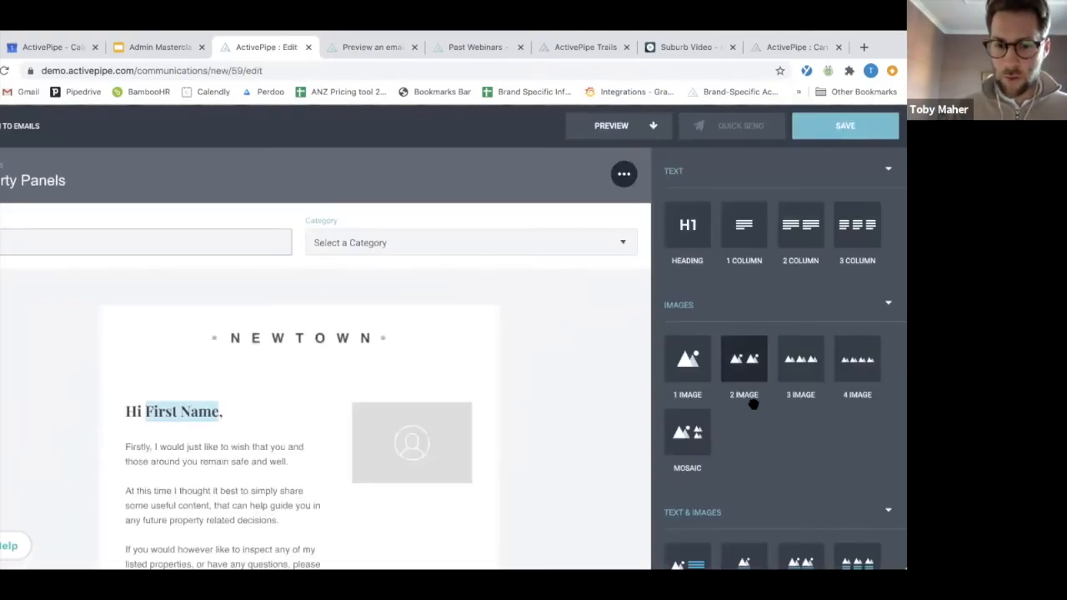
scroll(752, 403, "down", 2)
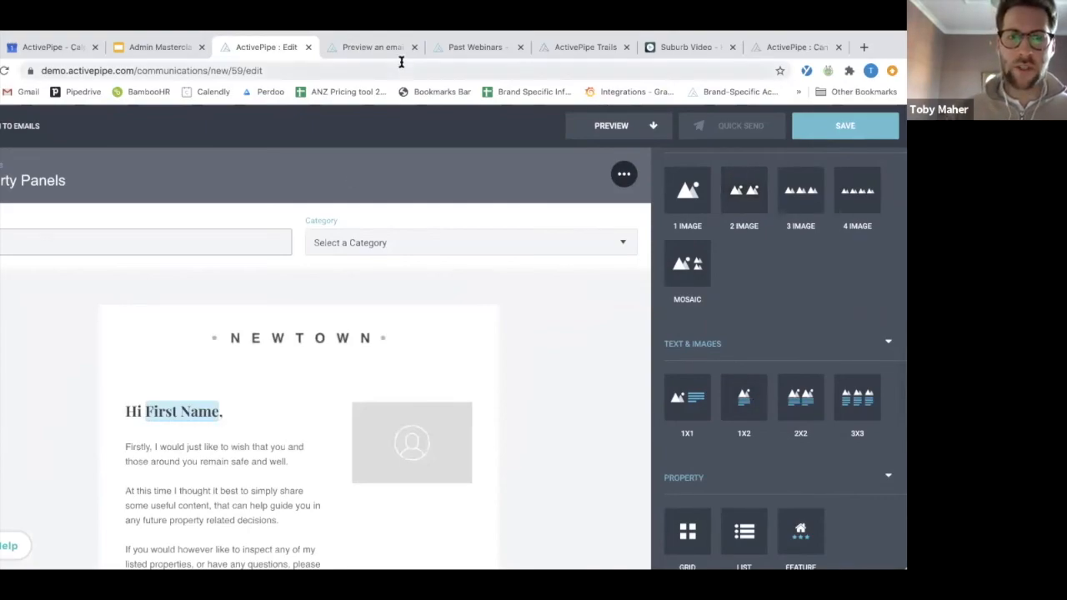
left_click(378, 51)
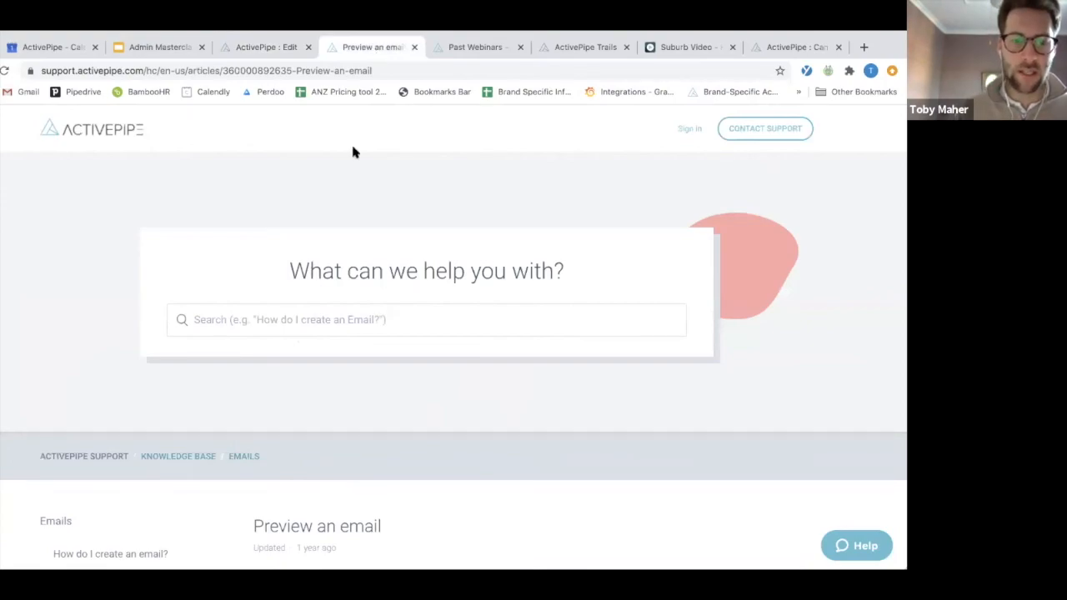
Search the help centre for 'property panels' and read the 'Filter property panels by location' article
left_click(242, 322)
type("property p")
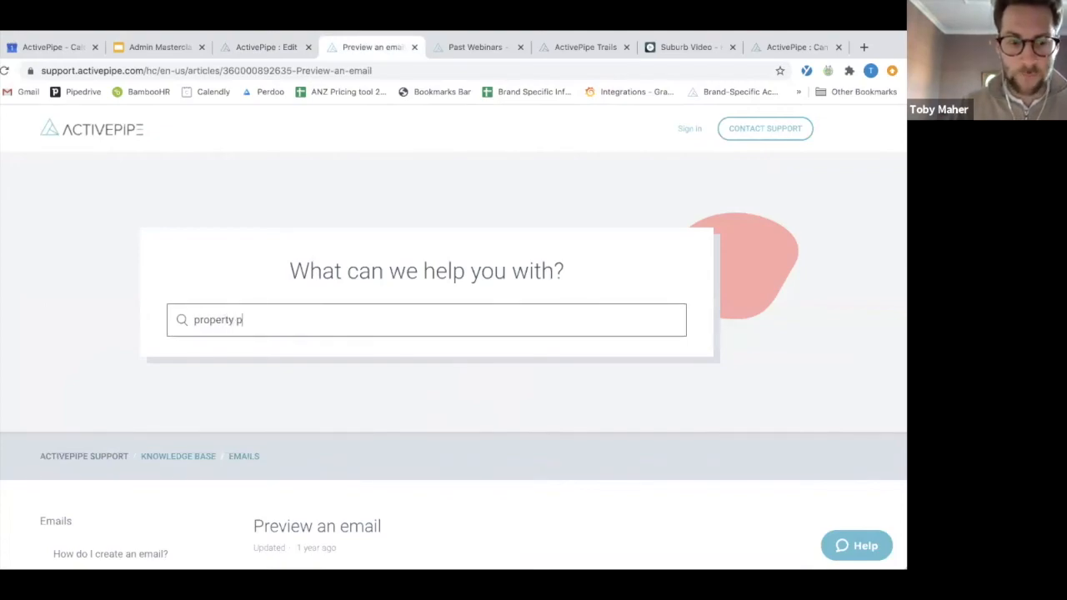
type("anels")
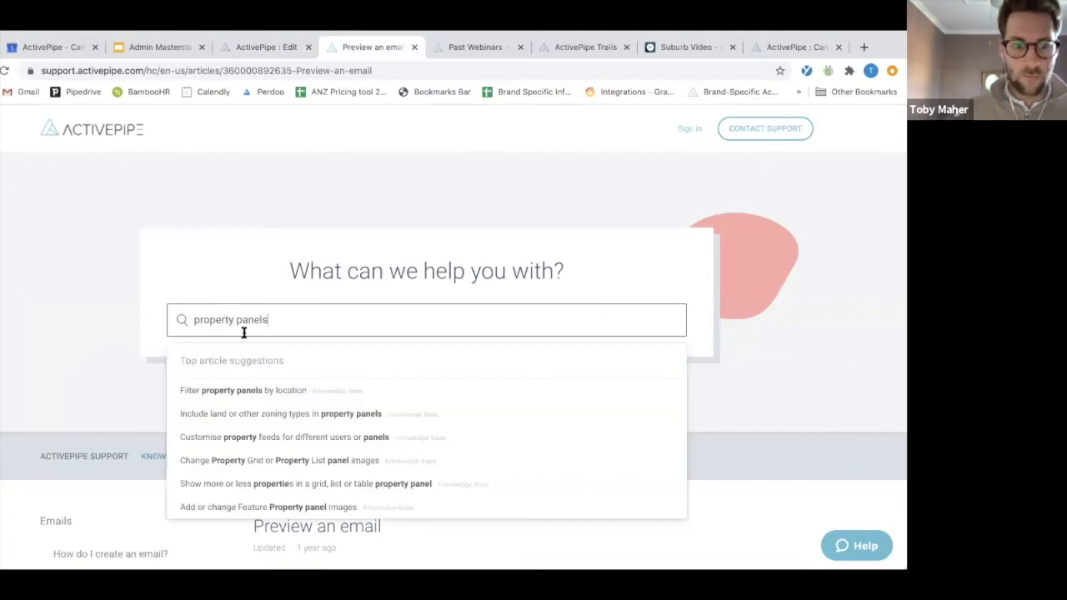
left_click(287, 392)
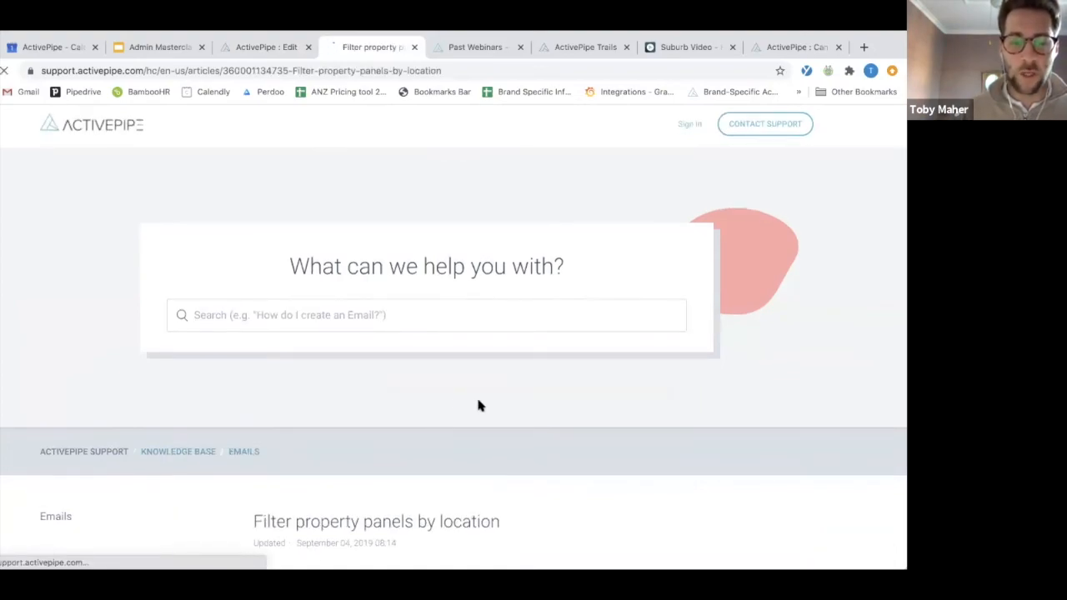
scroll(476, 395, "down", 3)
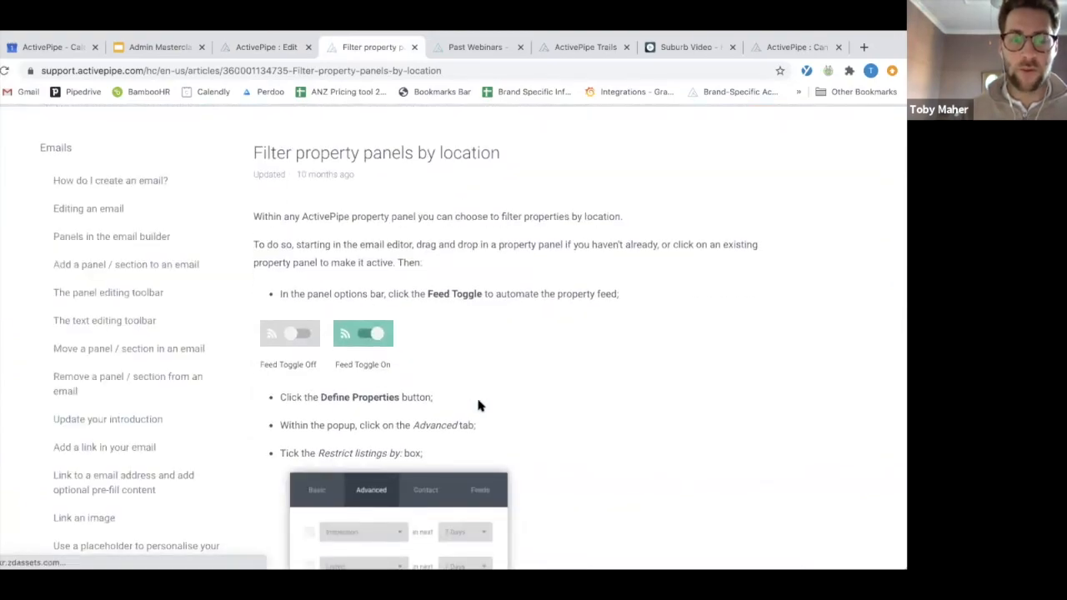
scroll(480, 404, "down", 2)
scroll(479, 404, "down", 2)
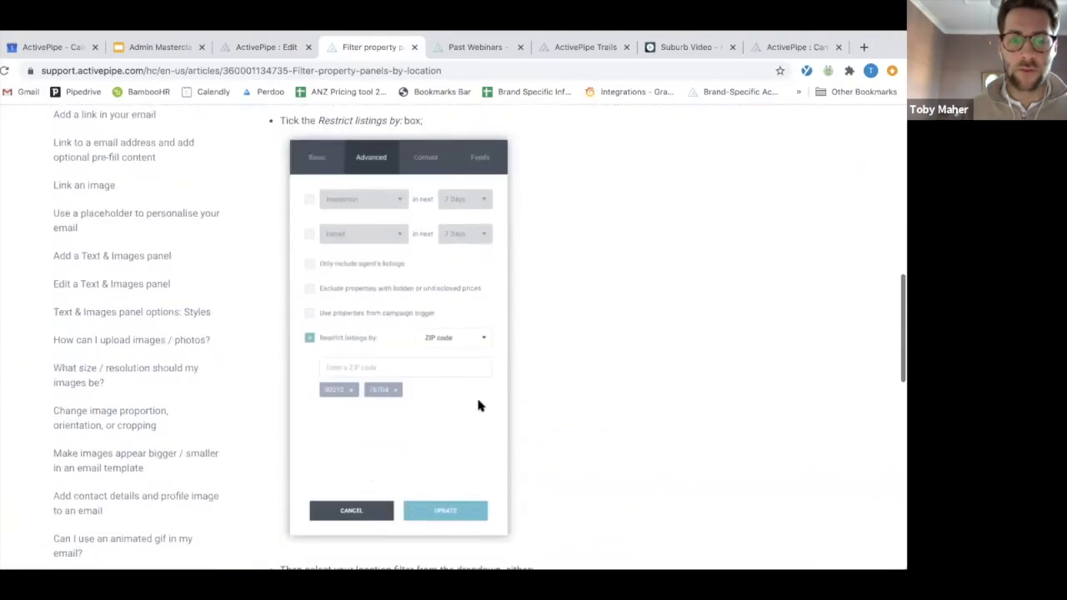
scroll(479, 406, "up", 8)
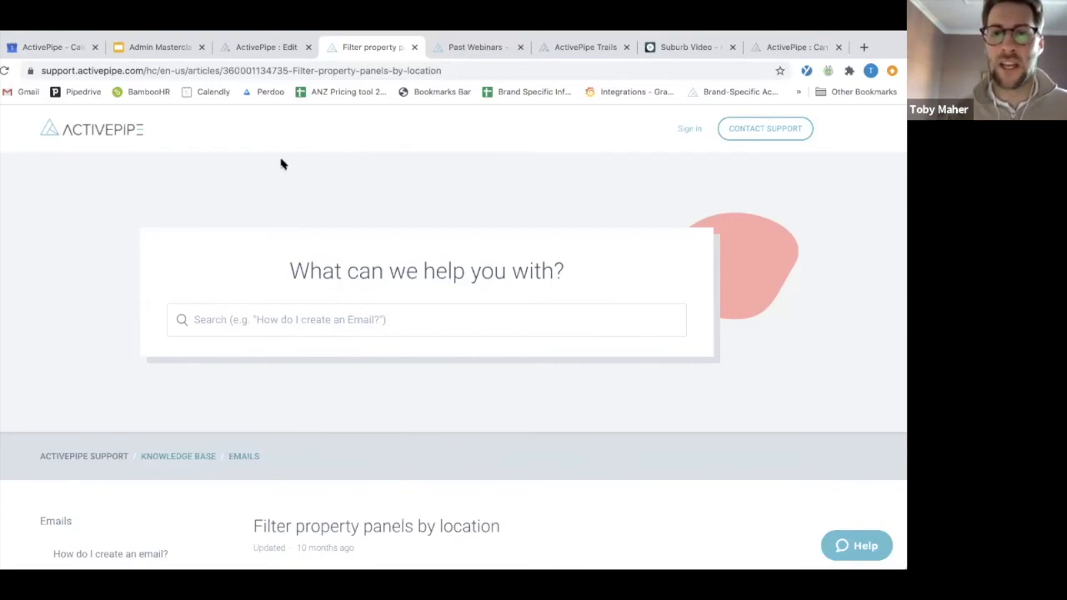
Switch to the Past Webinars browser tab listing recorded sessions
left_click(467, 48)
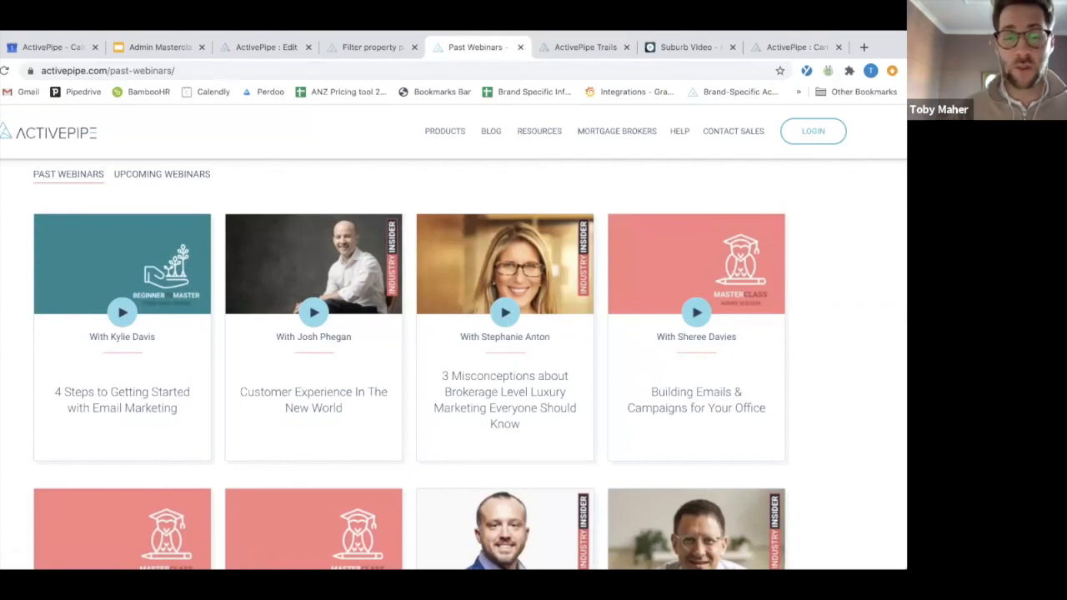
scroll(4, 309, "down", 1)
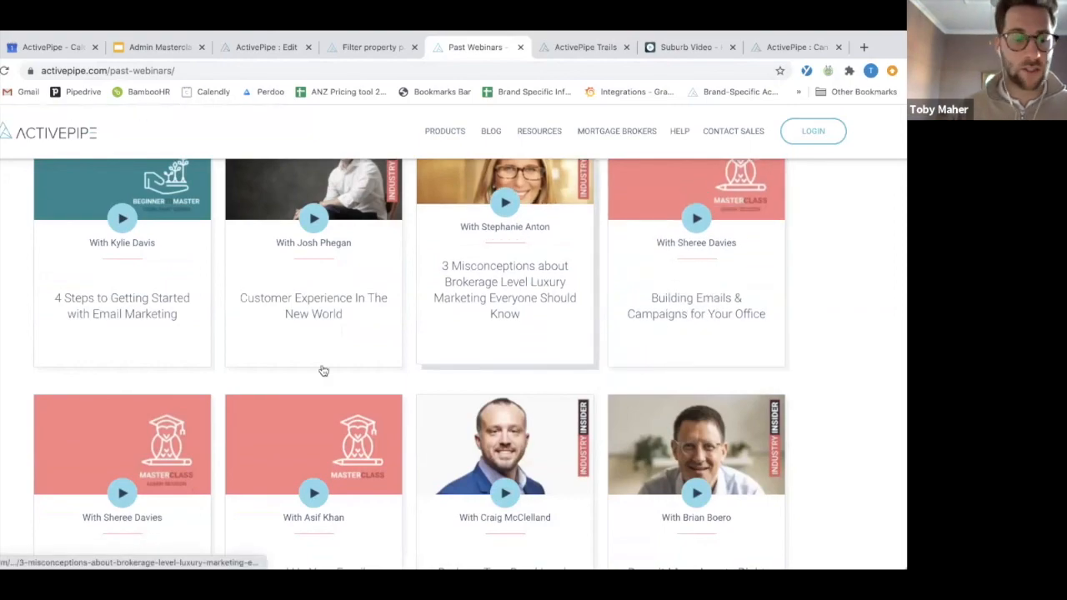
scroll(252, 385, "down", 1)
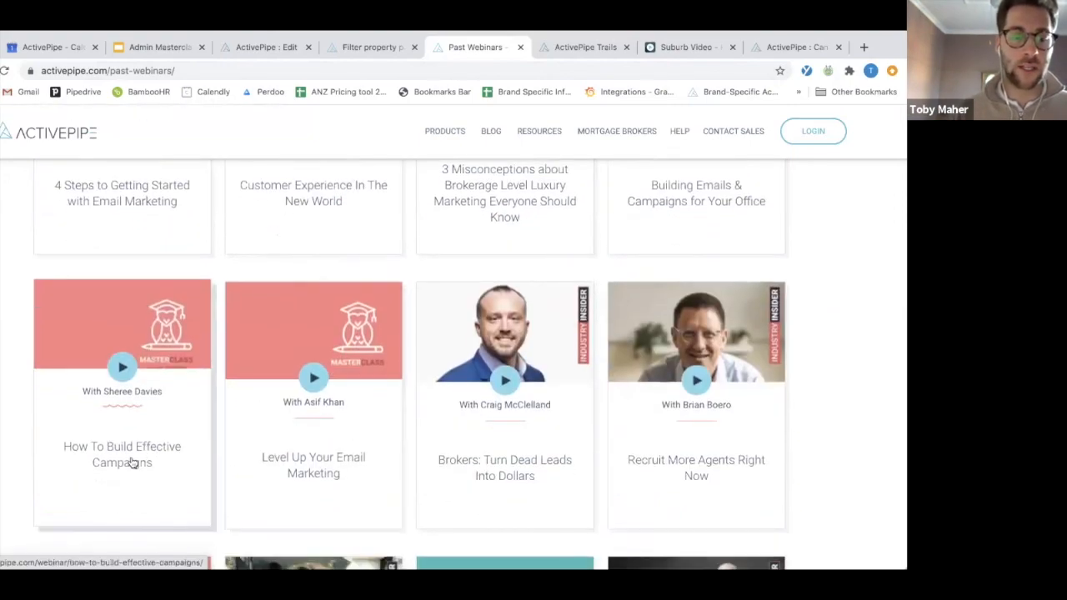